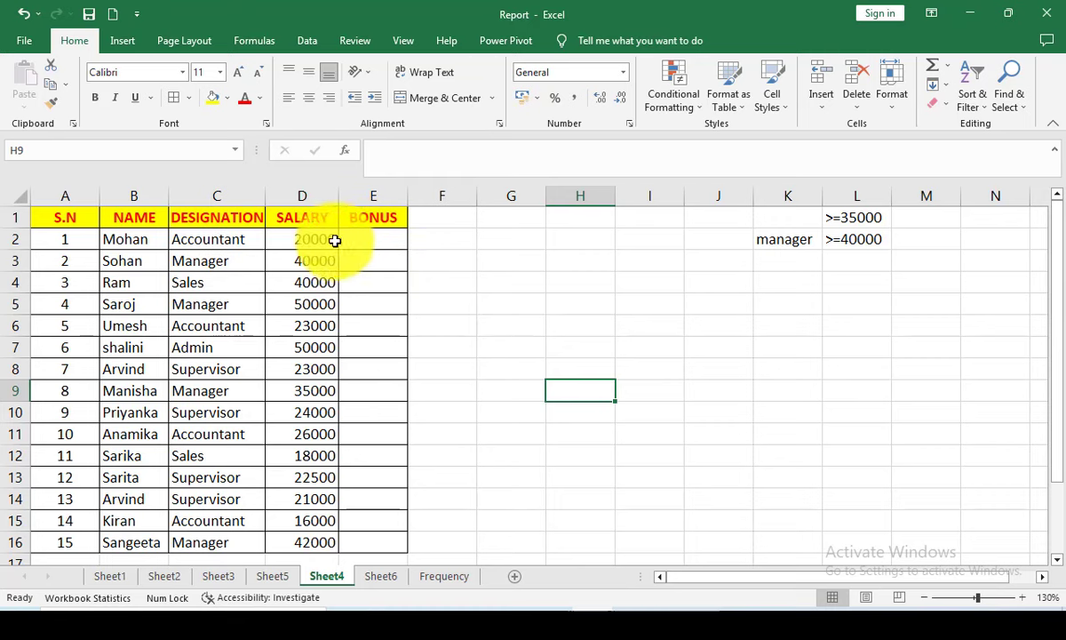
# - Start an IF formula in E2 of the BONUS column with the logical test D2>=35000
pyautogui.click(365, 238)
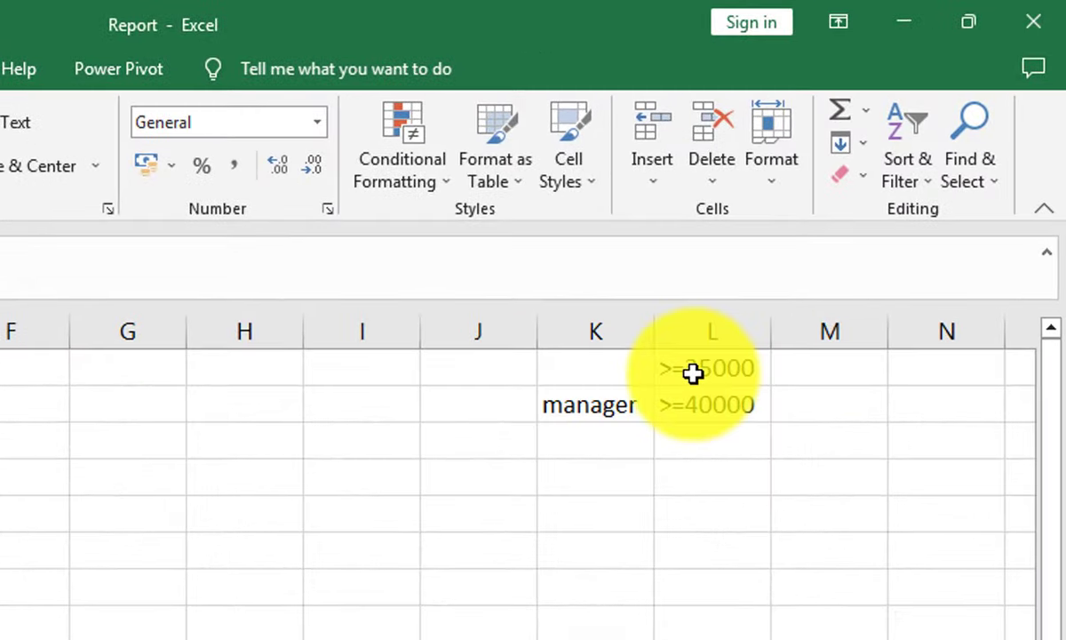
pyautogui.click(693, 373)
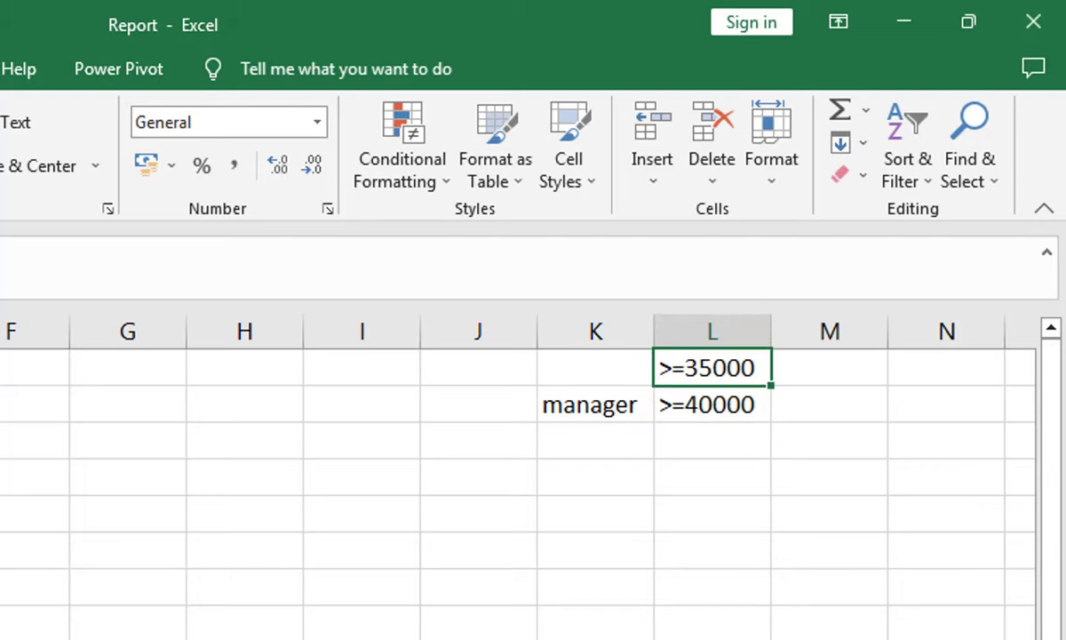
pyautogui.click(2, 440)
pyautogui.write('=if')
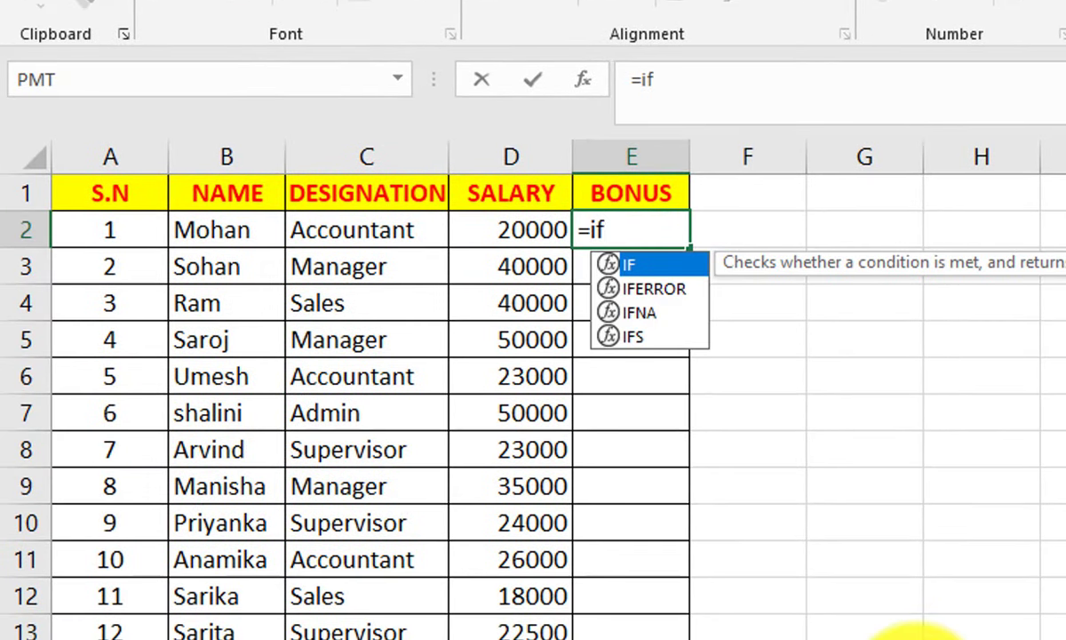
pyautogui.press('Tab')
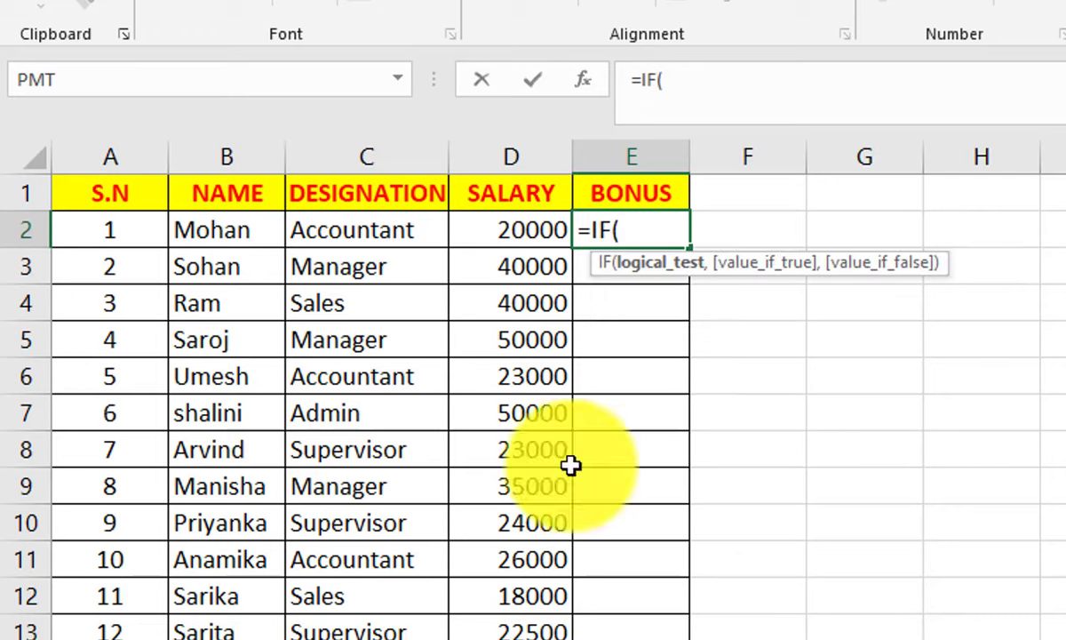
pyautogui.click(528, 232)
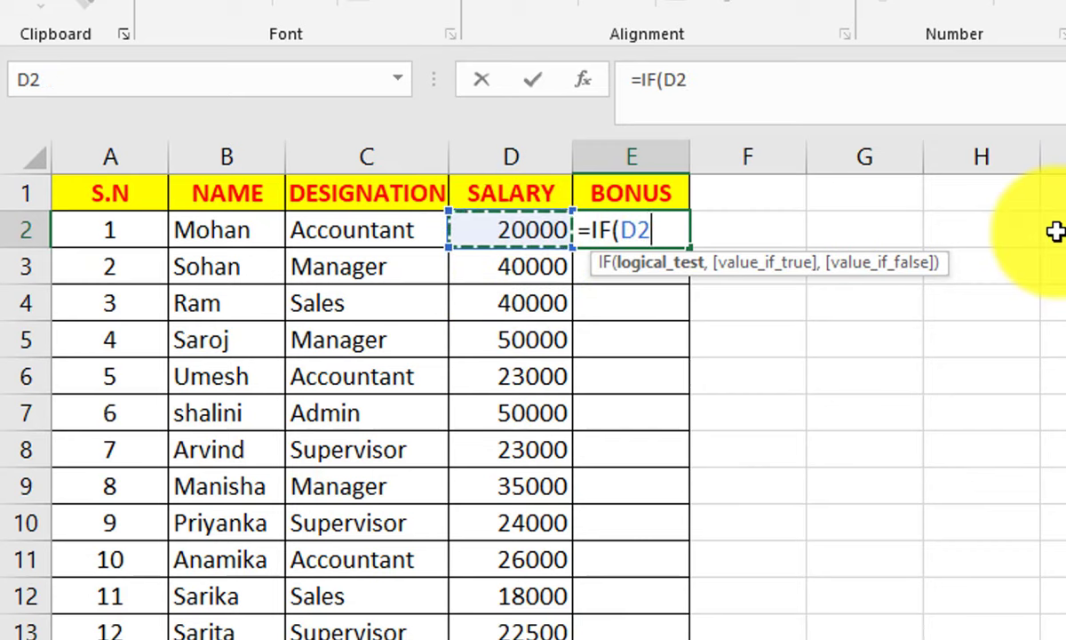
pyautogui.write('>=')
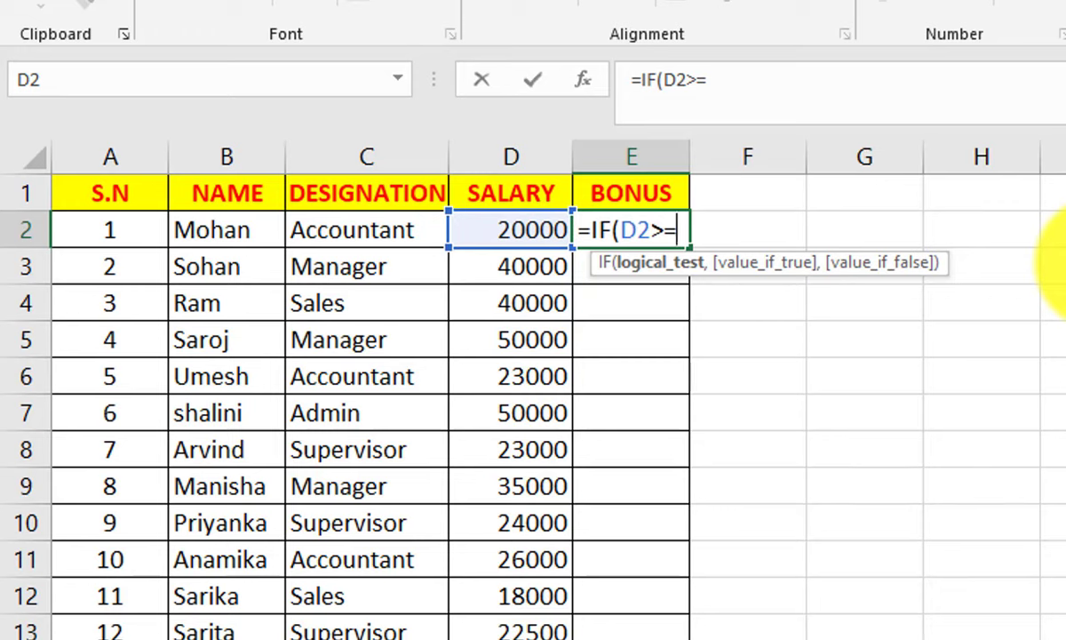
pyautogui.write('35')
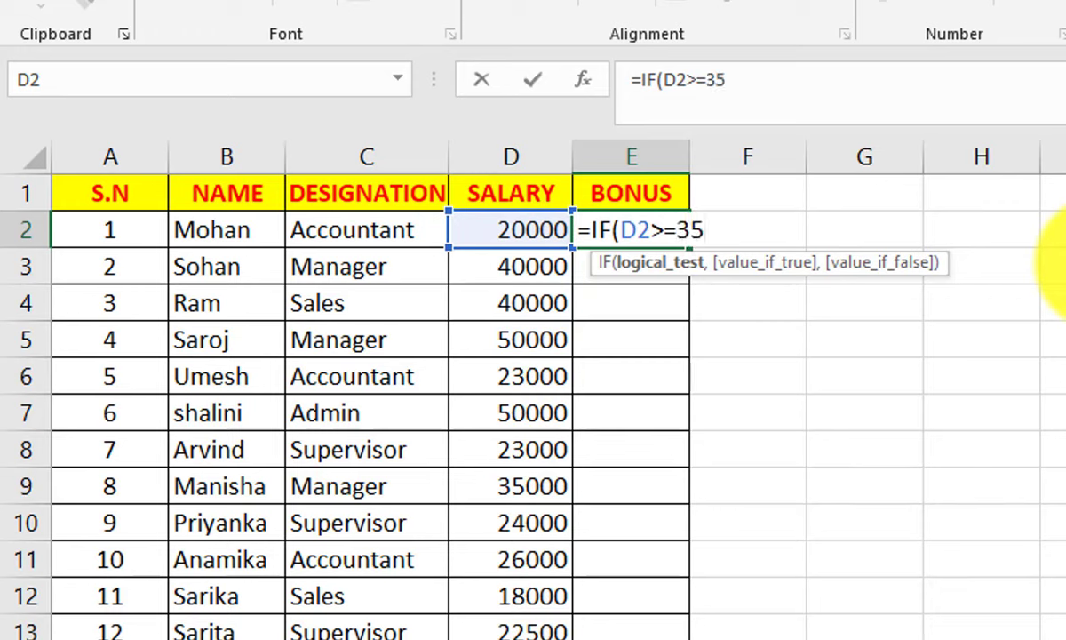
pyautogui.write('000')
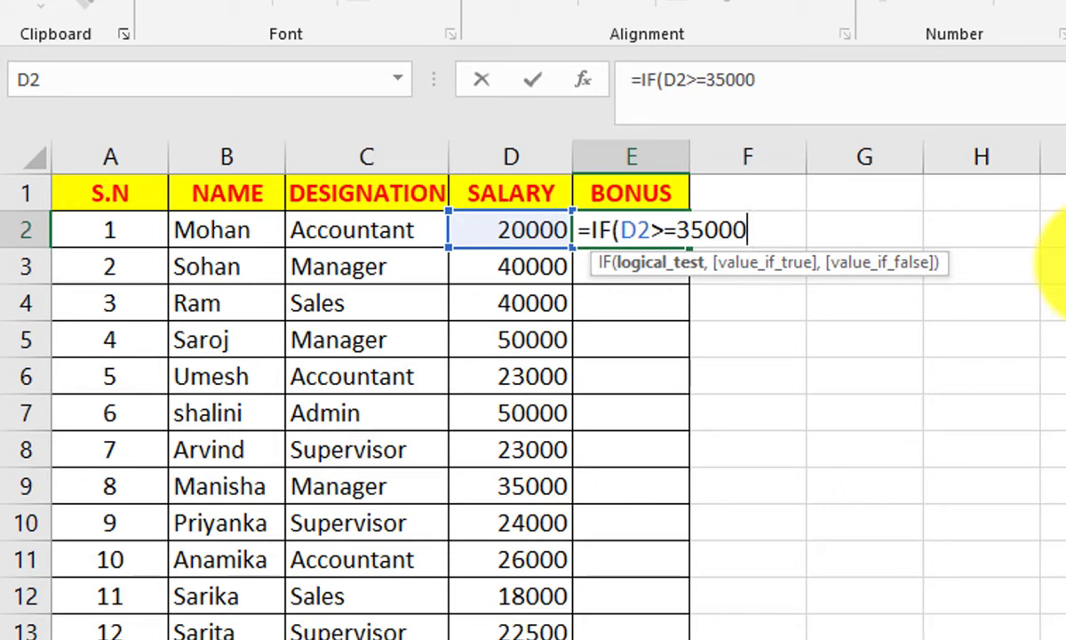
# - Complete the E2 formula with "YES" if true and "NO" if false, and fill it down to E16
pyautogui.write(',"')
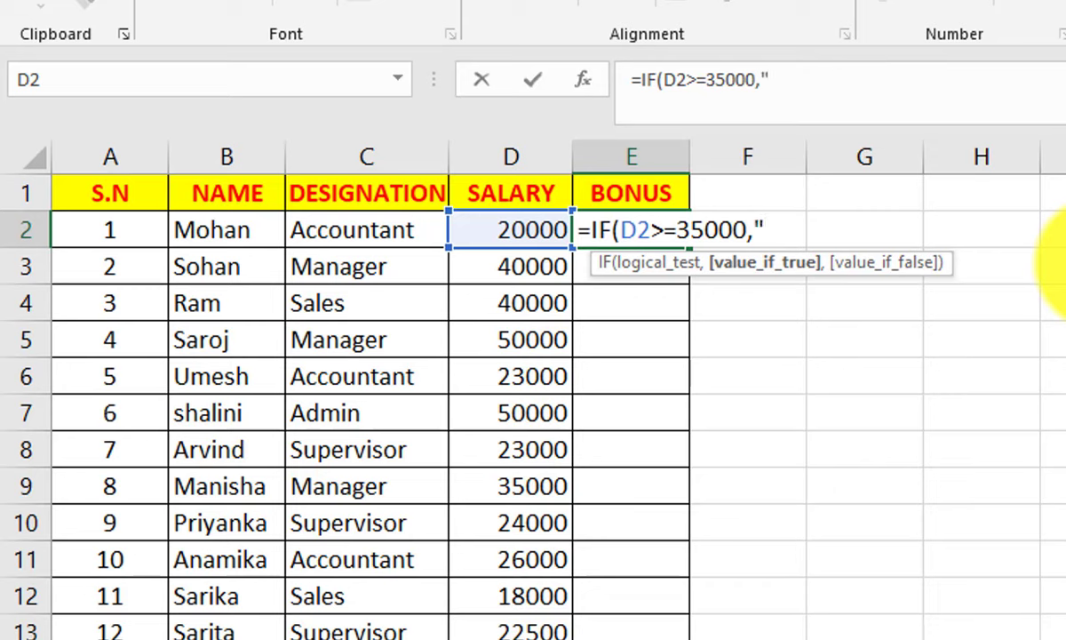
pyautogui.write('YES"')
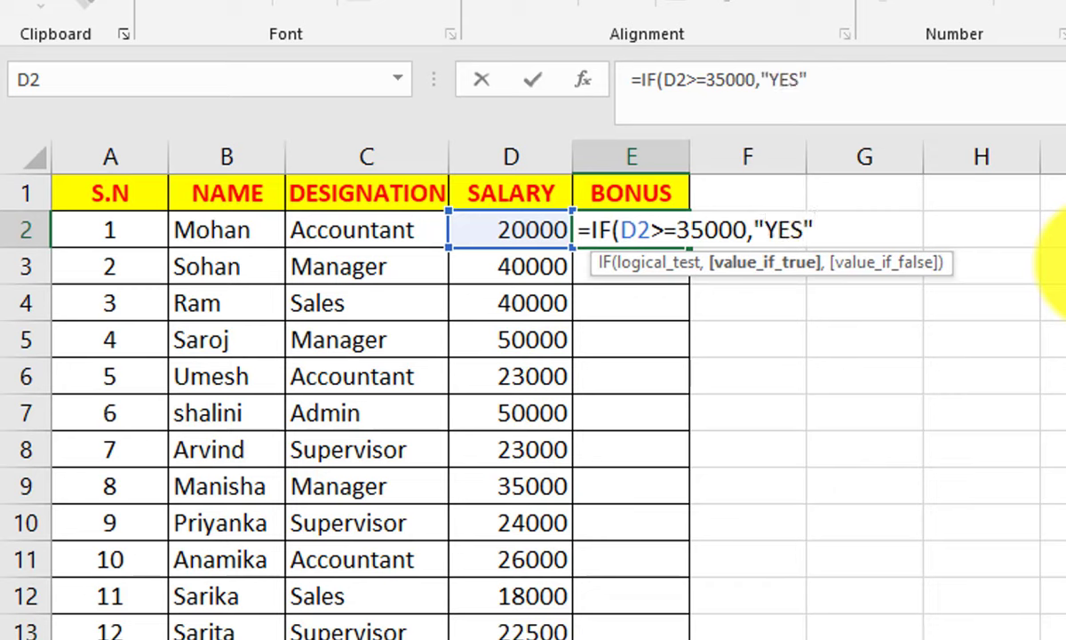
pyautogui.write(',"')
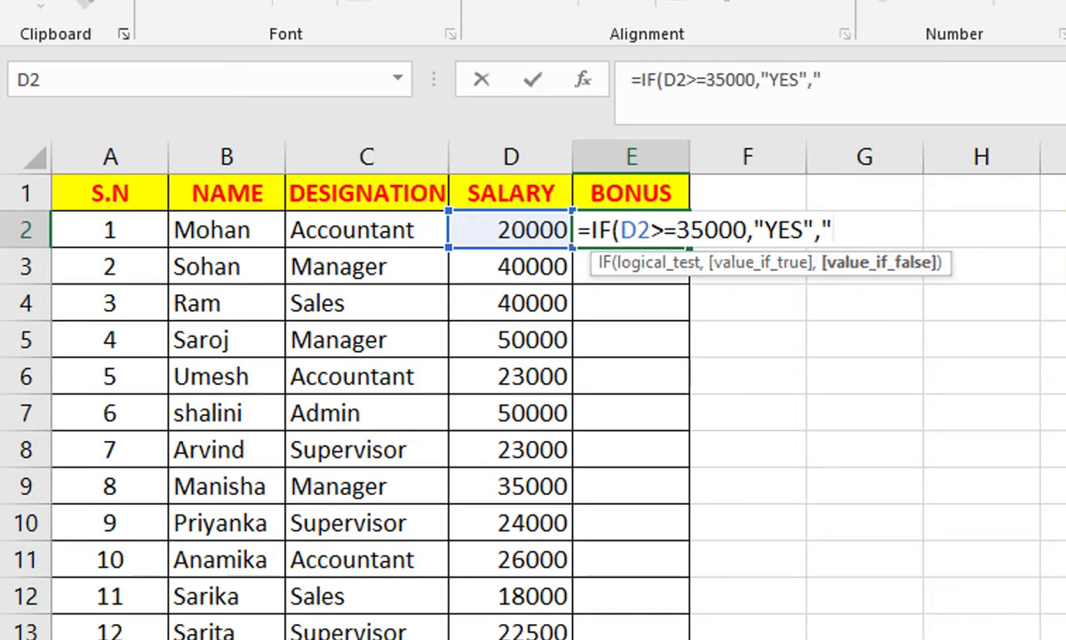
pyautogui.write('NO"')
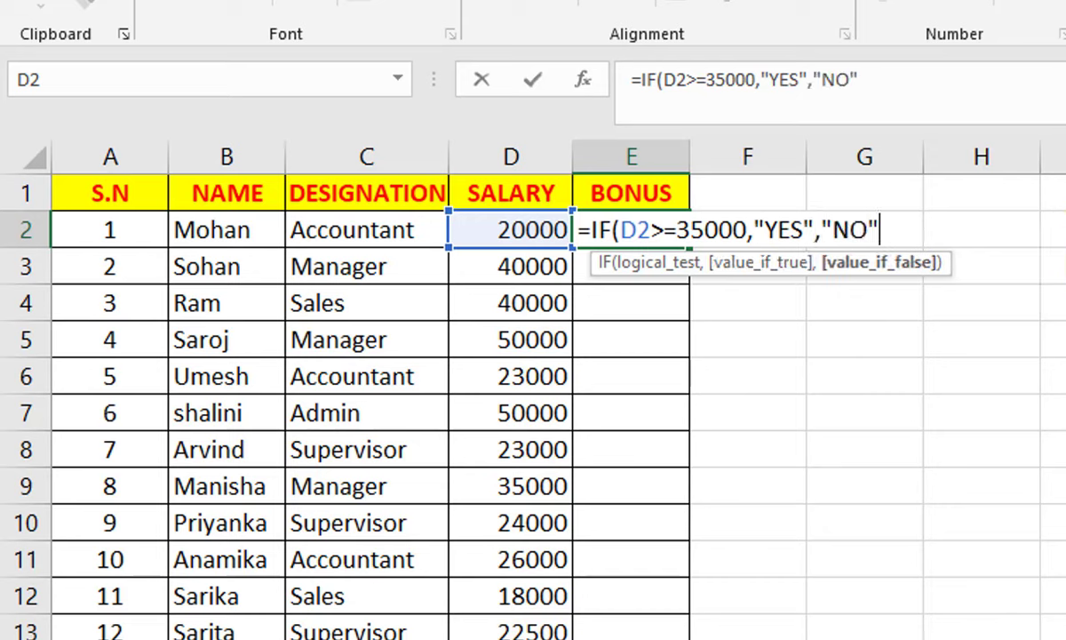
pyautogui.write(')')
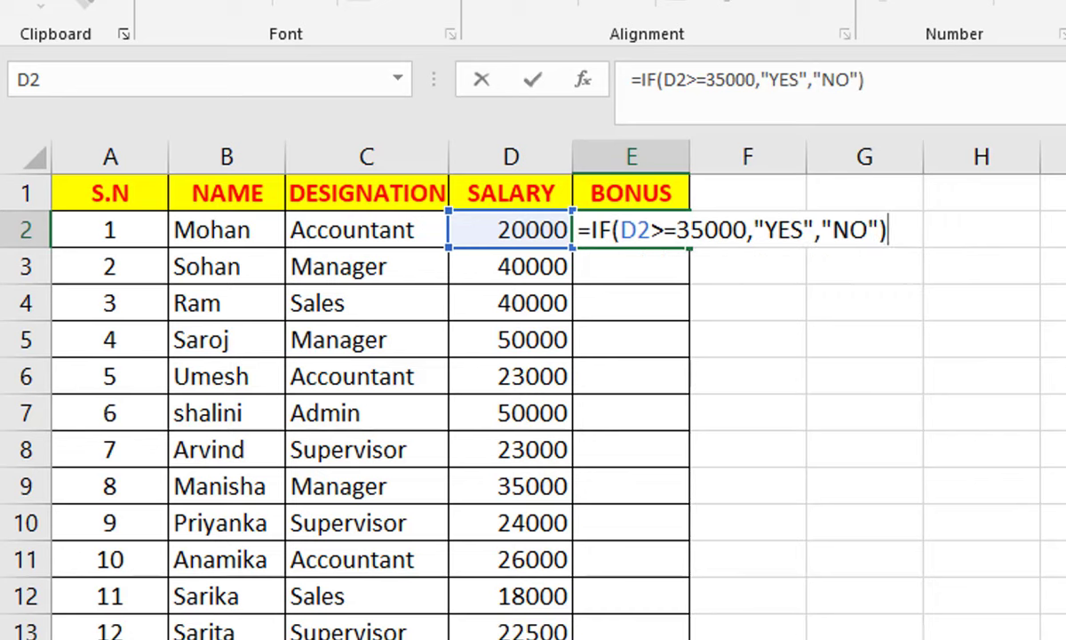
pyautogui.press('Return')
pyautogui.press('Up')
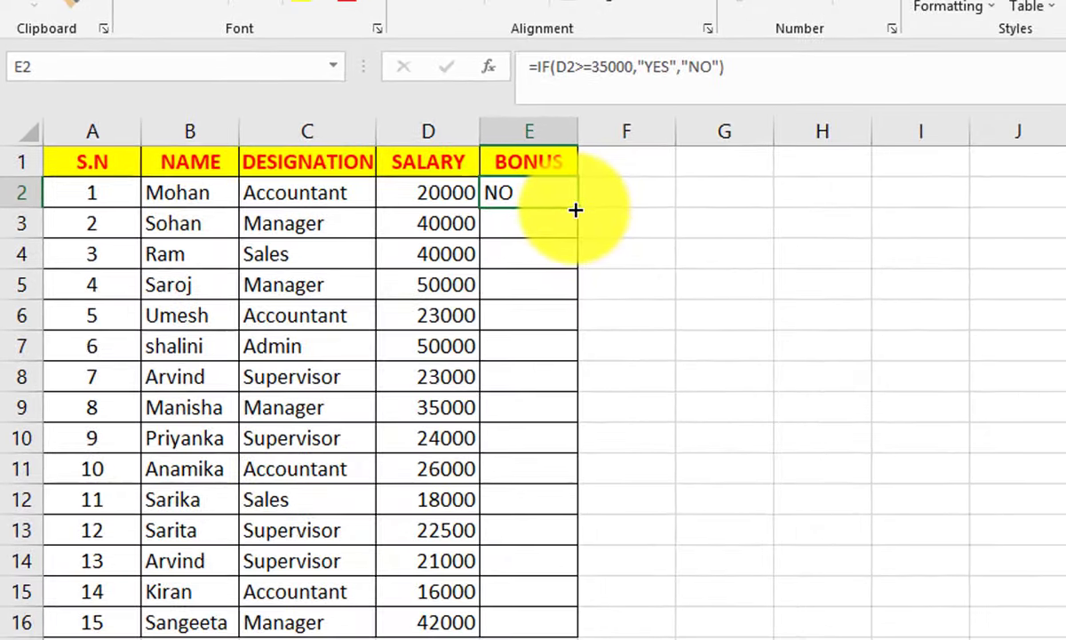
pyautogui.doubleClick(689, 248)
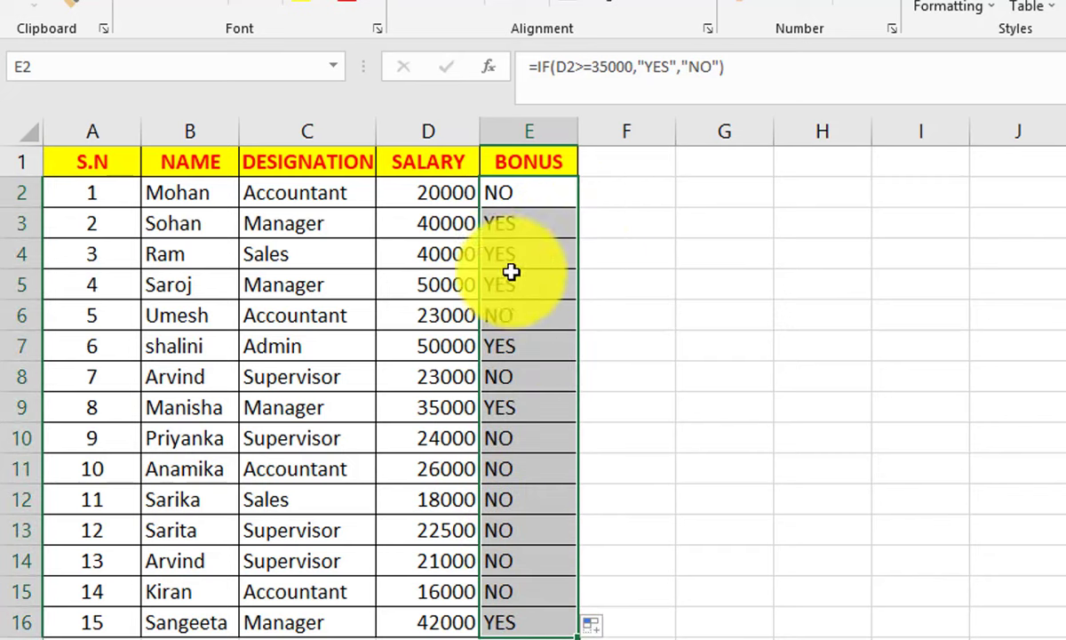
# - Compare the BONUS results with the salaries in rows 3 to 16, and review the manager criterion in K2
pyautogui.click(637, 258)
pyautogui.moveTo(430, 222); pyautogui.dragTo(498, 262)
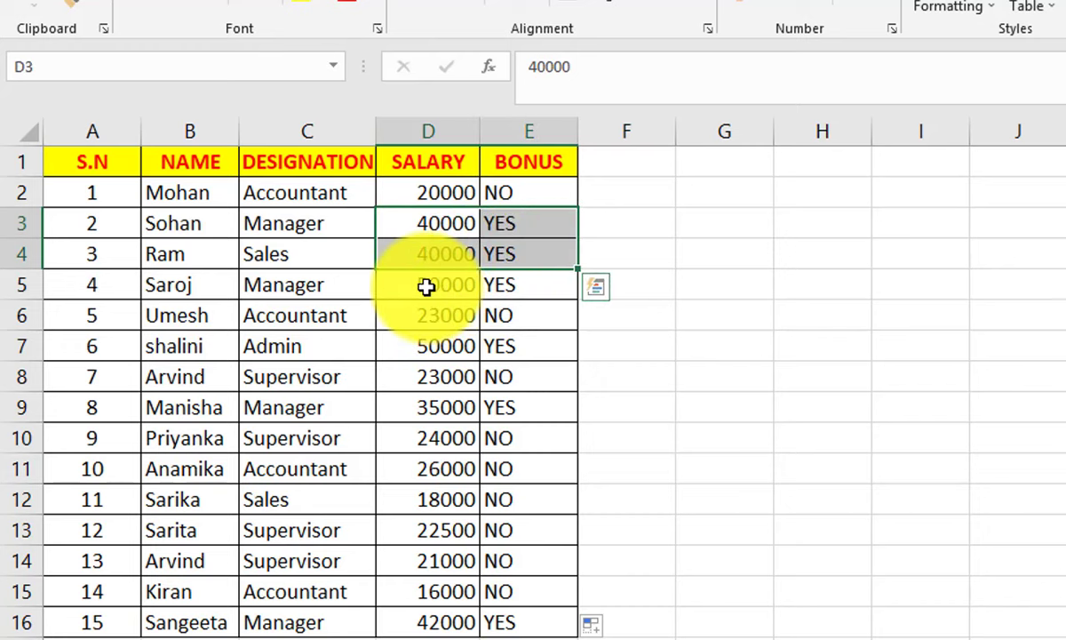
pyautogui.moveTo(428, 288); pyautogui.dragTo(496, 286)
pyautogui.moveTo(426, 358); pyautogui.dragTo(499, 347)
pyautogui.click(488, 623)
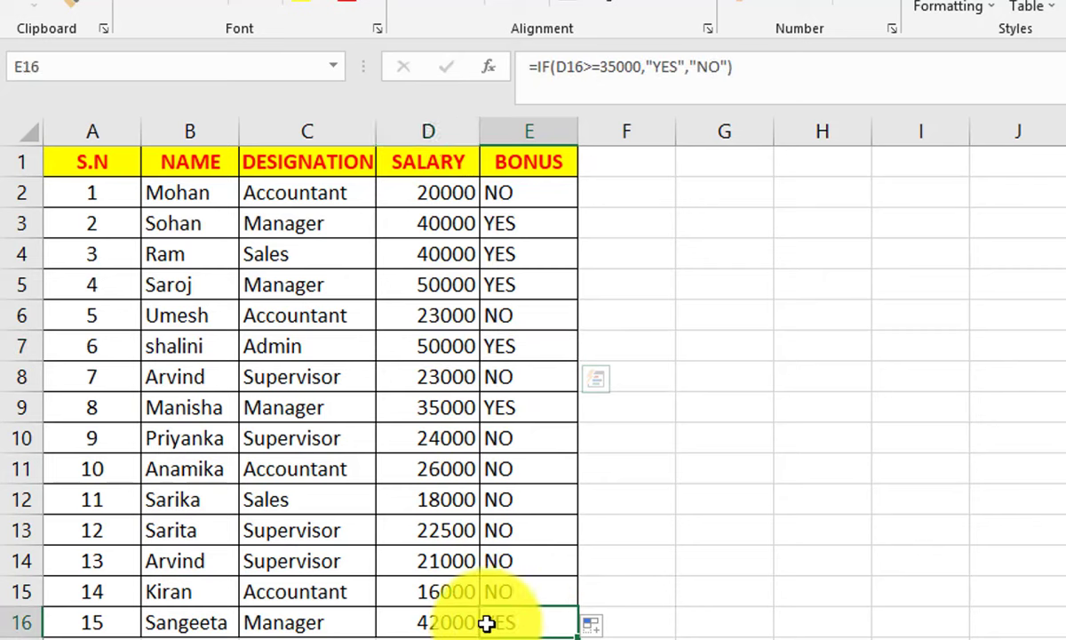
pyautogui.moveTo(487, 624); pyautogui.dragTo(471, 622)
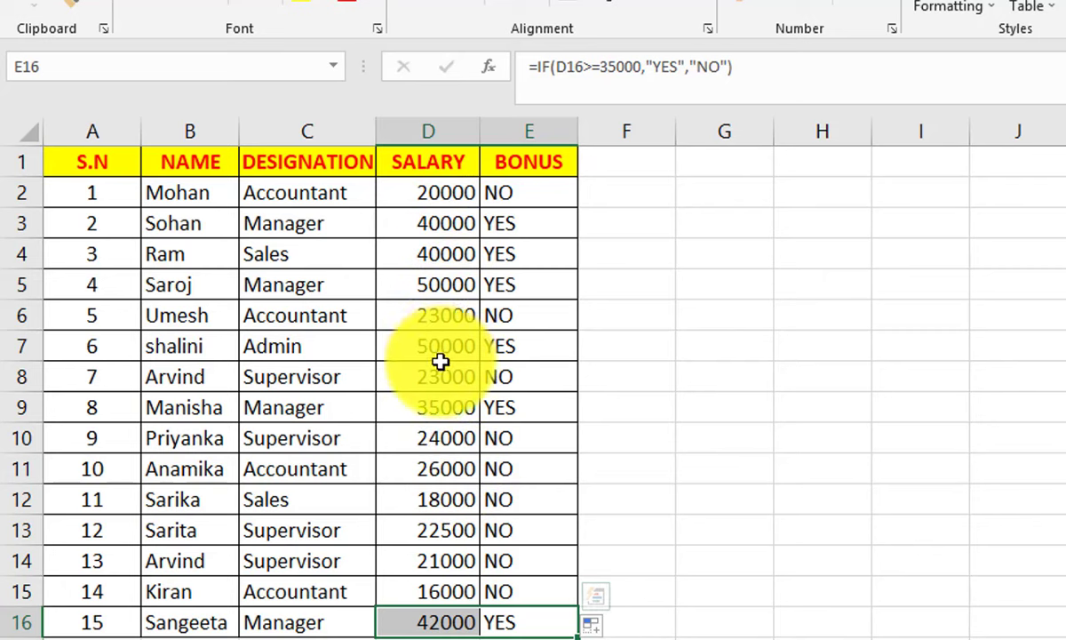
pyautogui.moveTo(445, 409); pyautogui.dragTo(497, 402)
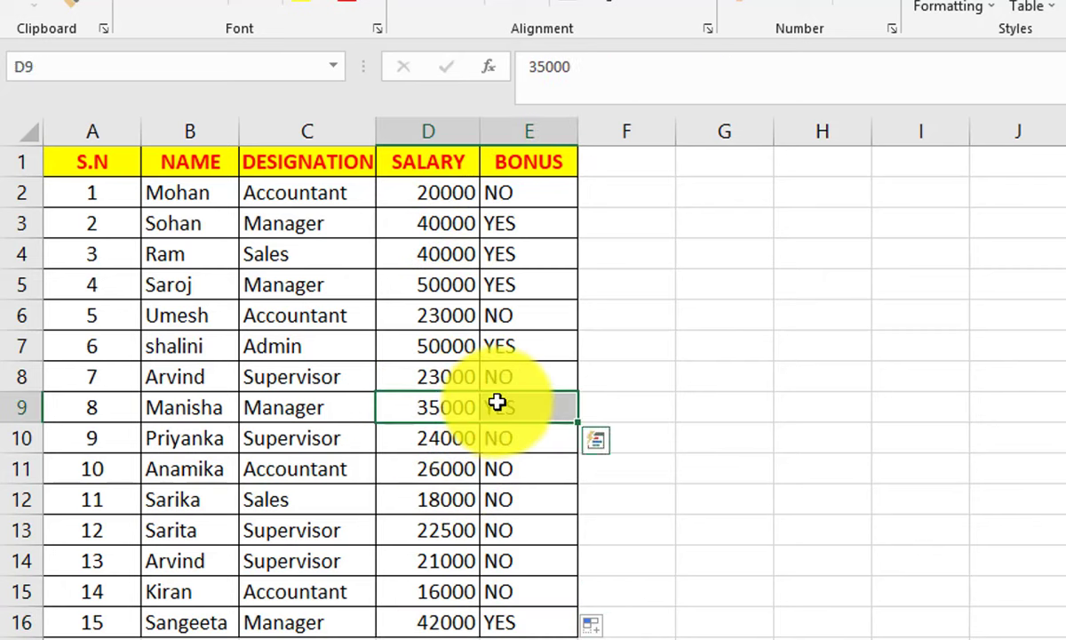
pyautogui.click(526, 411)
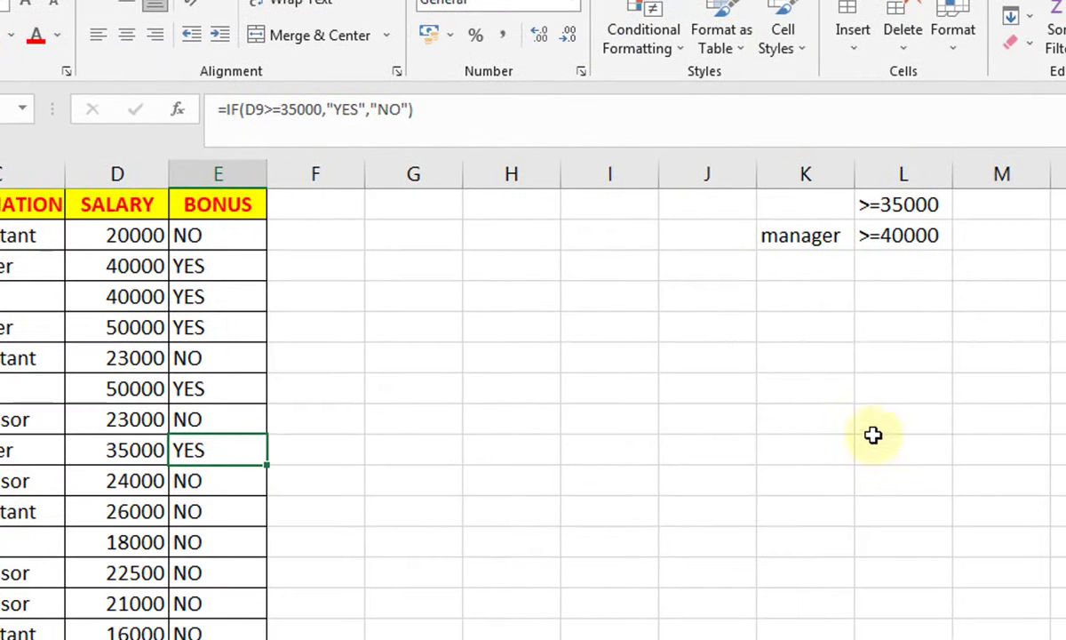
pyautogui.click(817, 368)
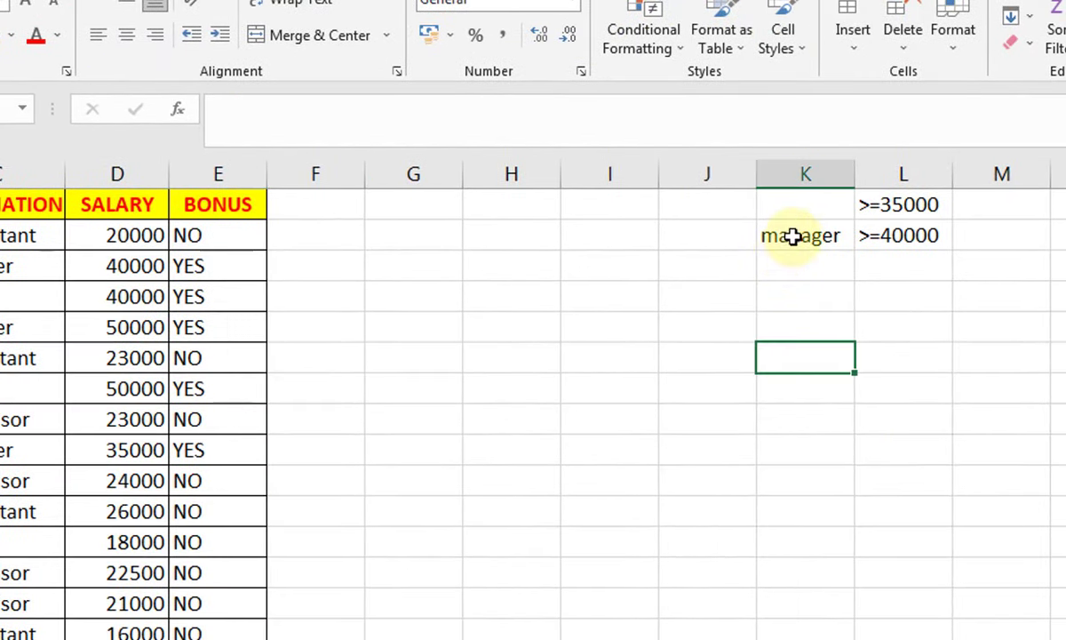
pyautogui.click(793, 235)
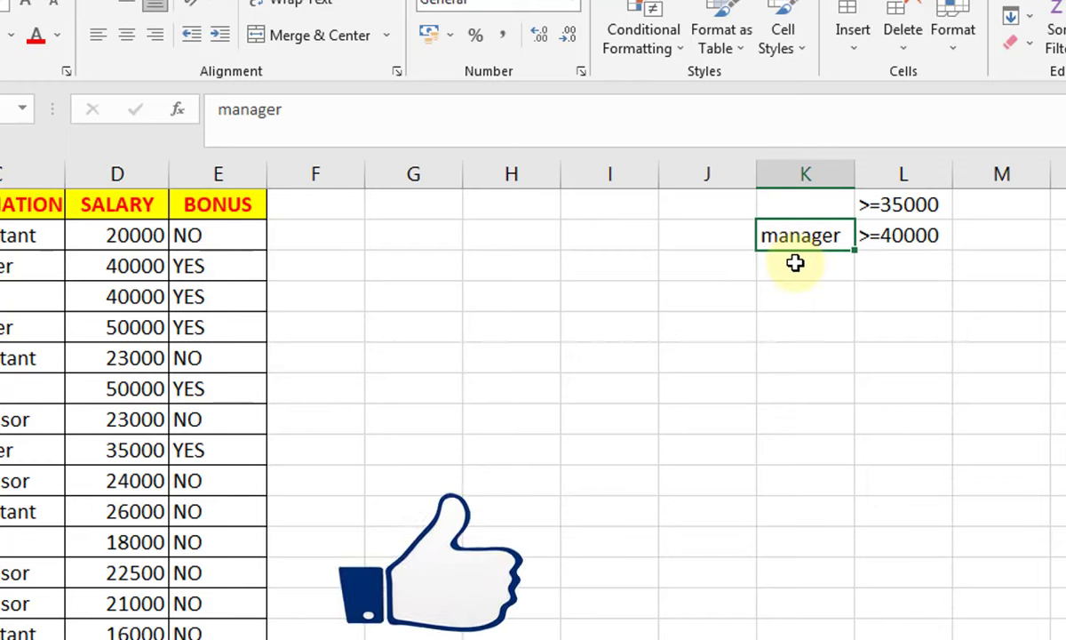
# - Clear the bonus formulas from E2:E16
pyautogui.click(218, 237)
pyautogui.moveTo(222, 235); pyautogui.dragTo(203, 626)
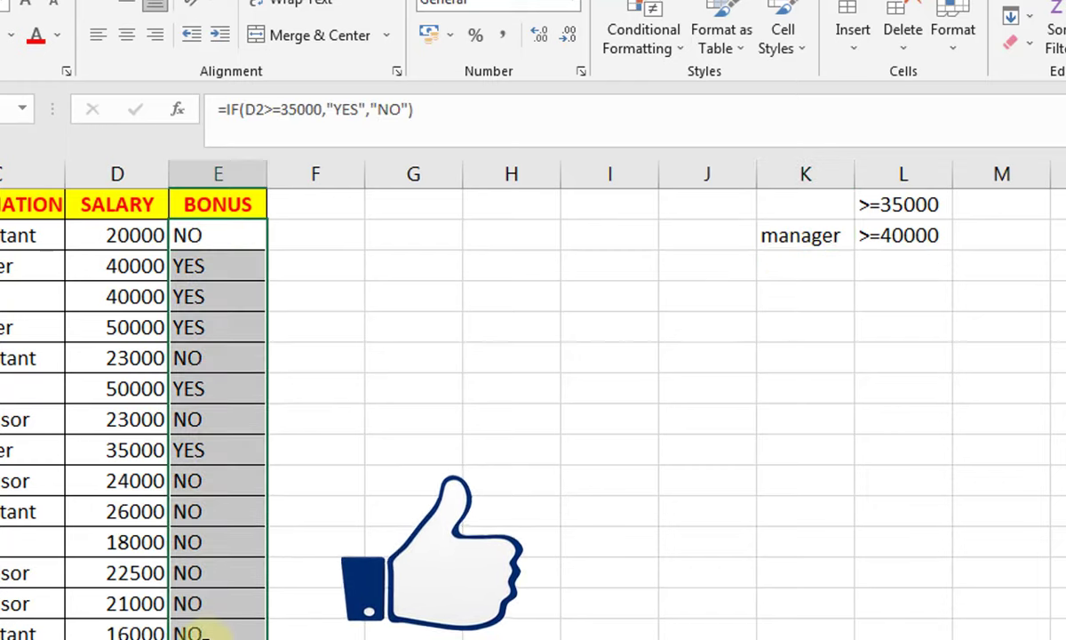
pyautogui.press('Delete')
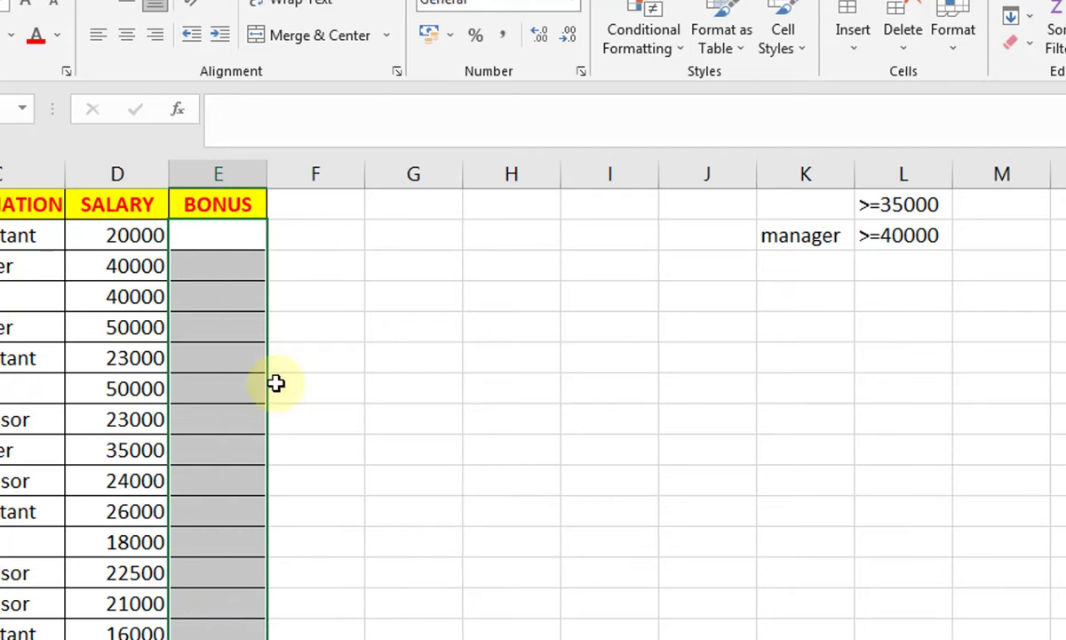
# - Start an IF formula in E2 with a nested AND whose first condition is C2="Manager"
pyautogui.click(210, 227)
pyautogui.write('=')
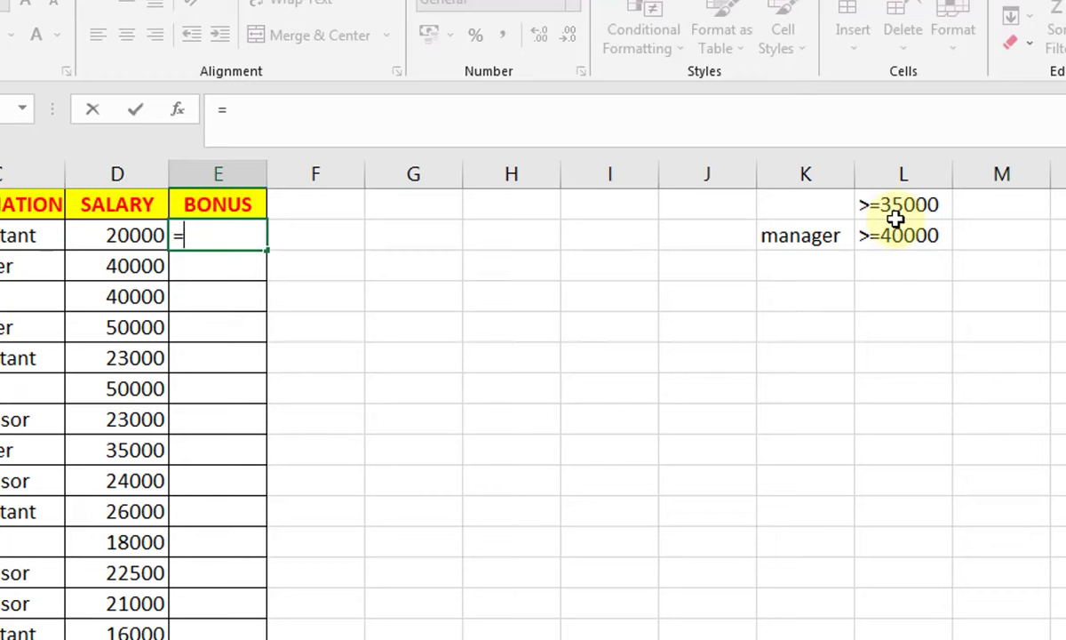
pyautogui.write('if')
pyautogui.press('Tab')
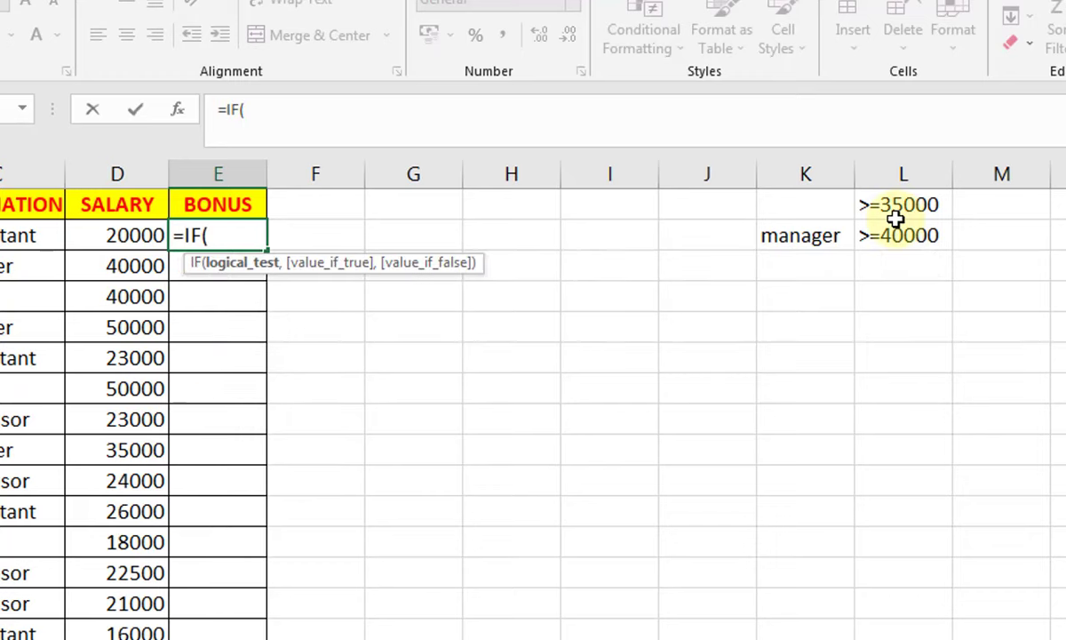
pyautogui.write('and')
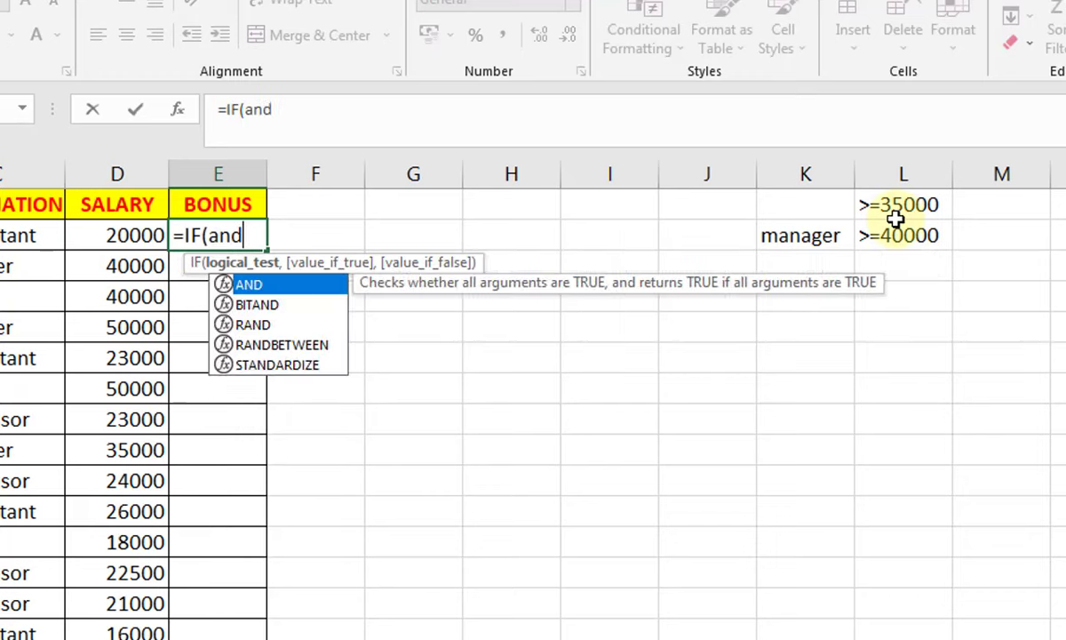
pyautogui.press('Tab')
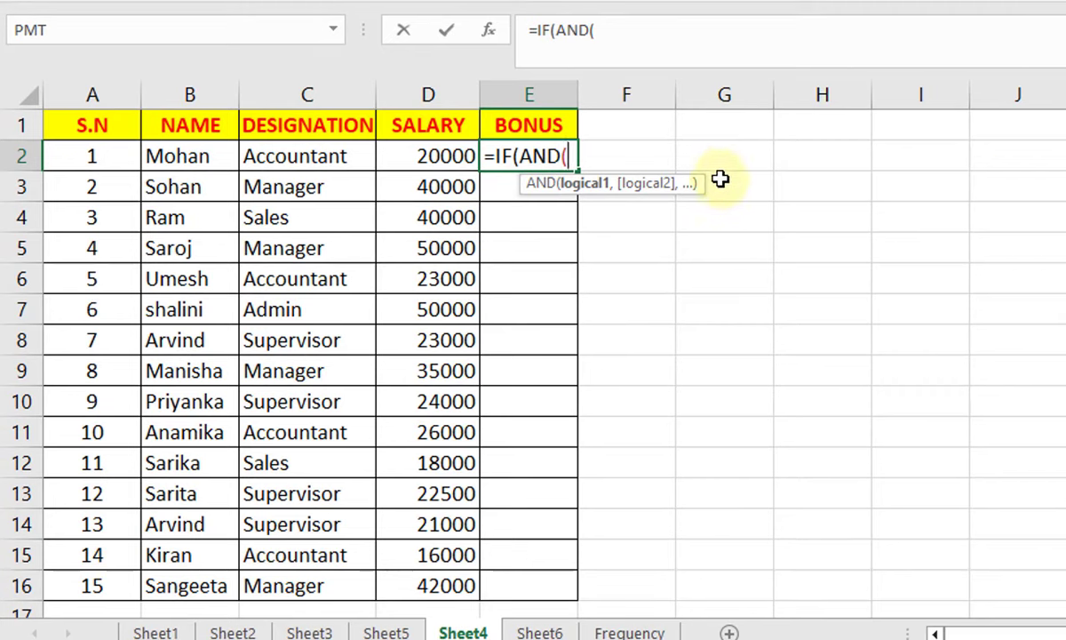
pyautogui.click(283, 154)
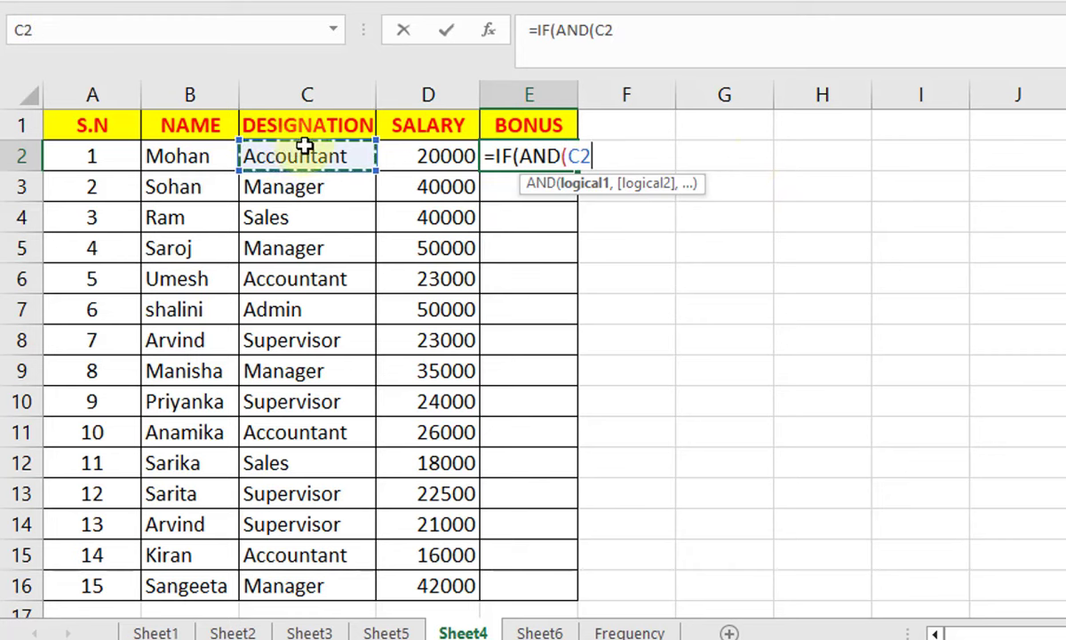
pyautogui.write('=')
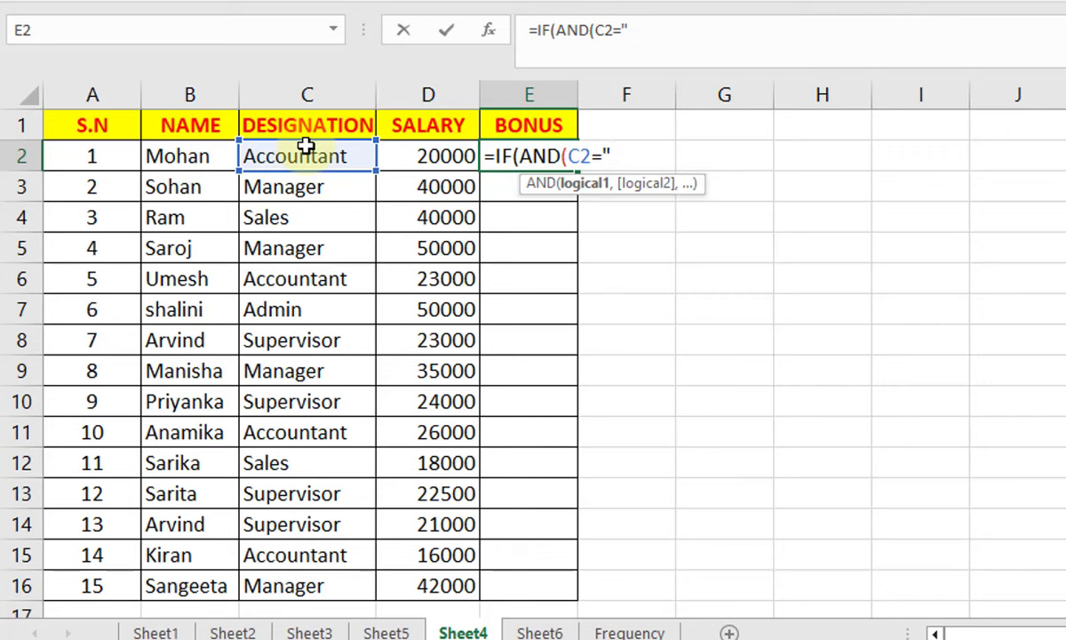
pyautogui.write('Manager"')
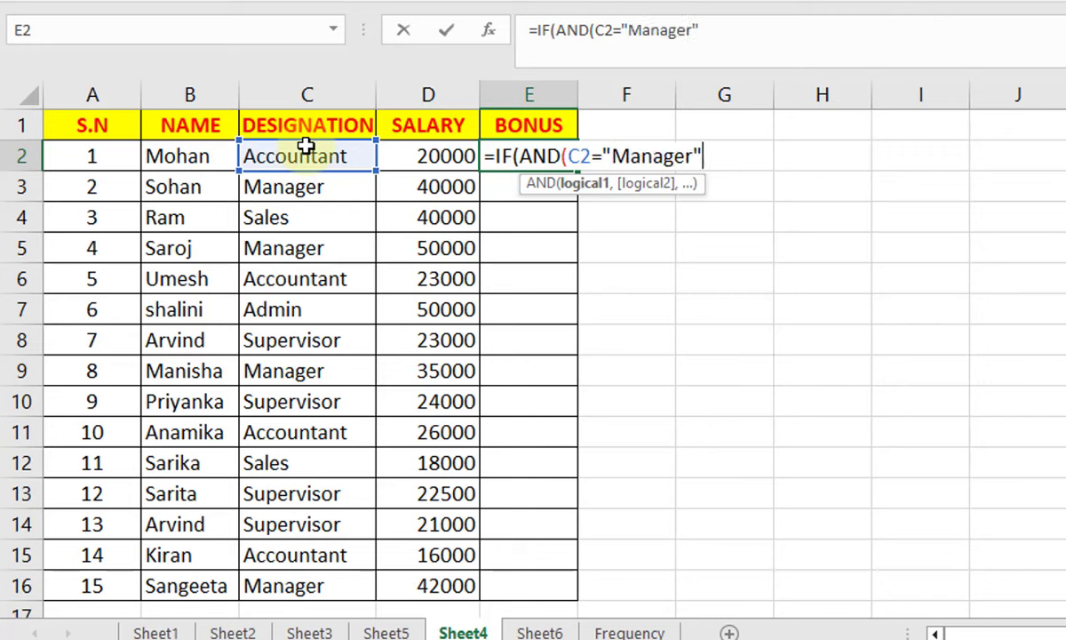
# - Add D2>=40000 as the second condition of the AND function in the E2 formula
pyautogui.write(',')
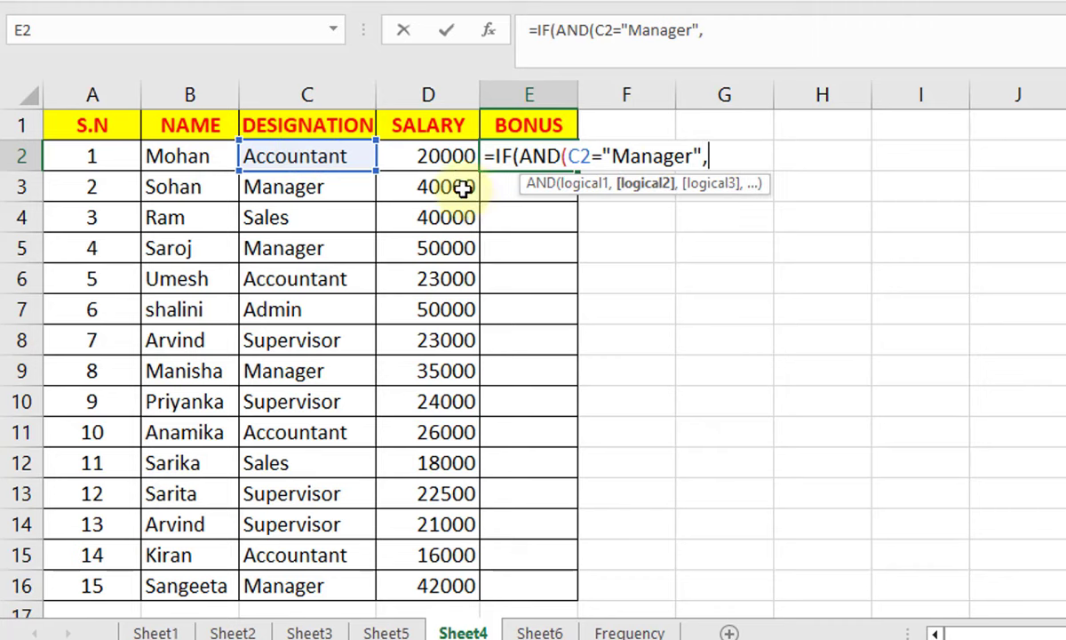
pyautogui.click(440, 156)
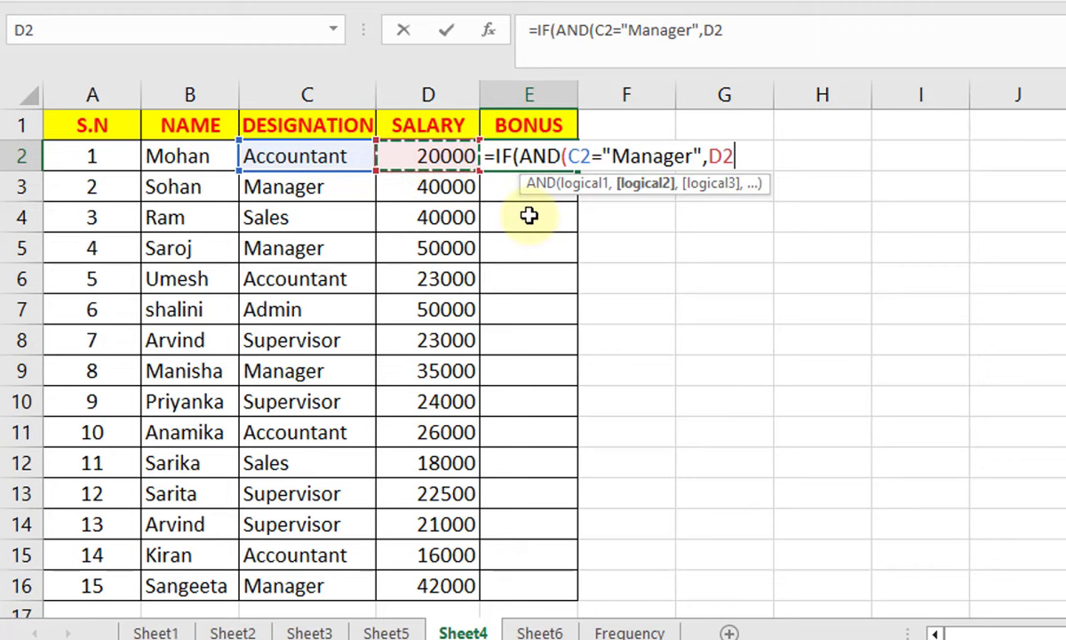
pyautogui.write('>')
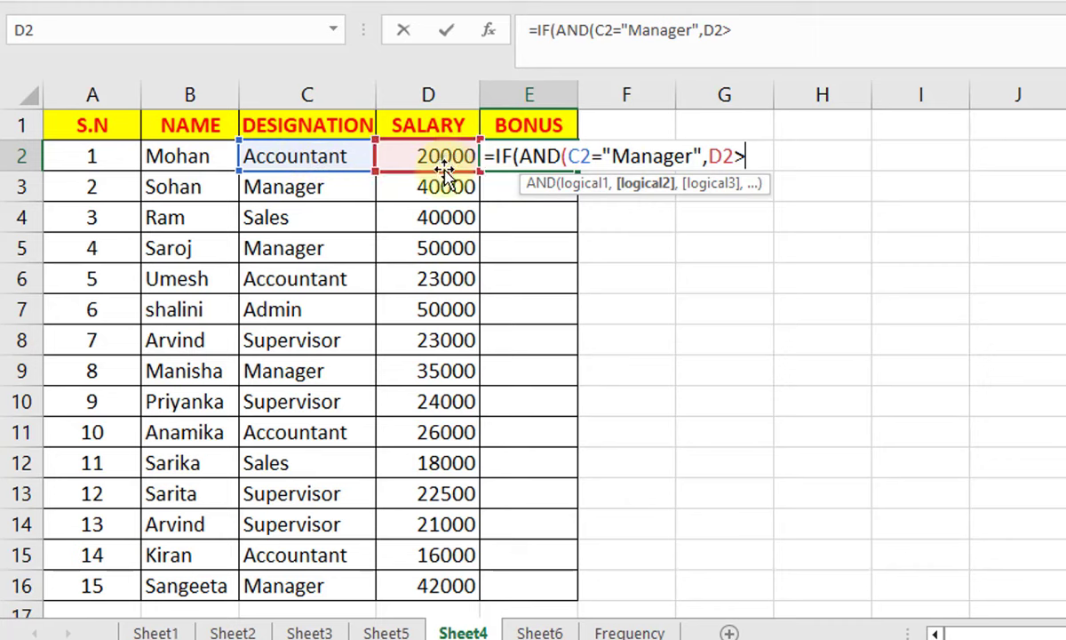
pyautogui.write('=')
pyautogui.write('40000')
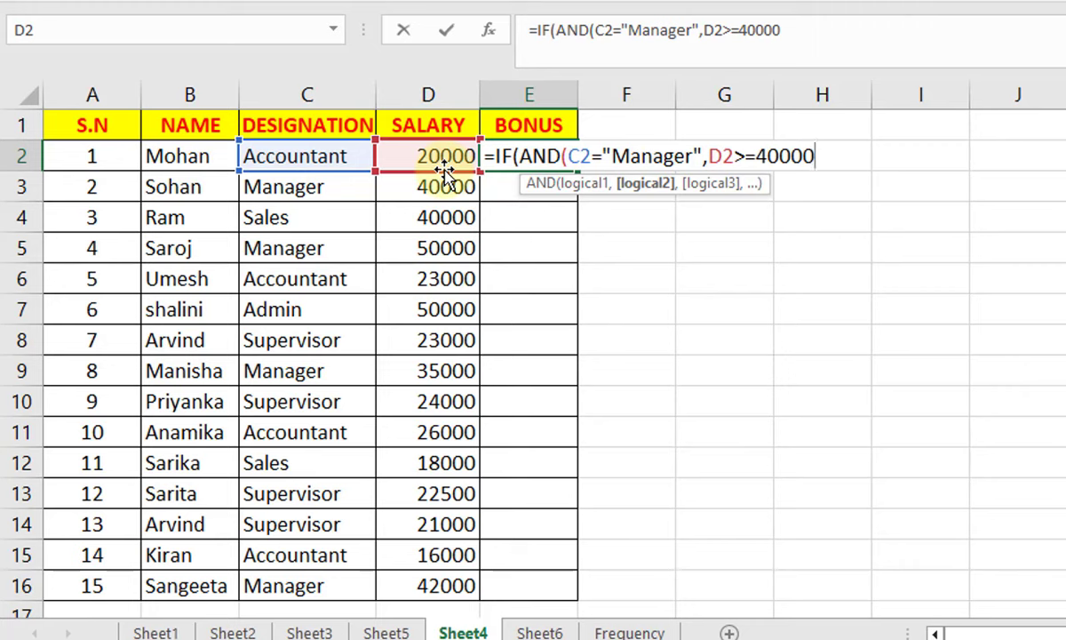
# - Finish the E2 formula with "Yes" if true and "NO" if false, accept the parenthesis correction, and fill it down to E16
pyautogui.write('),')
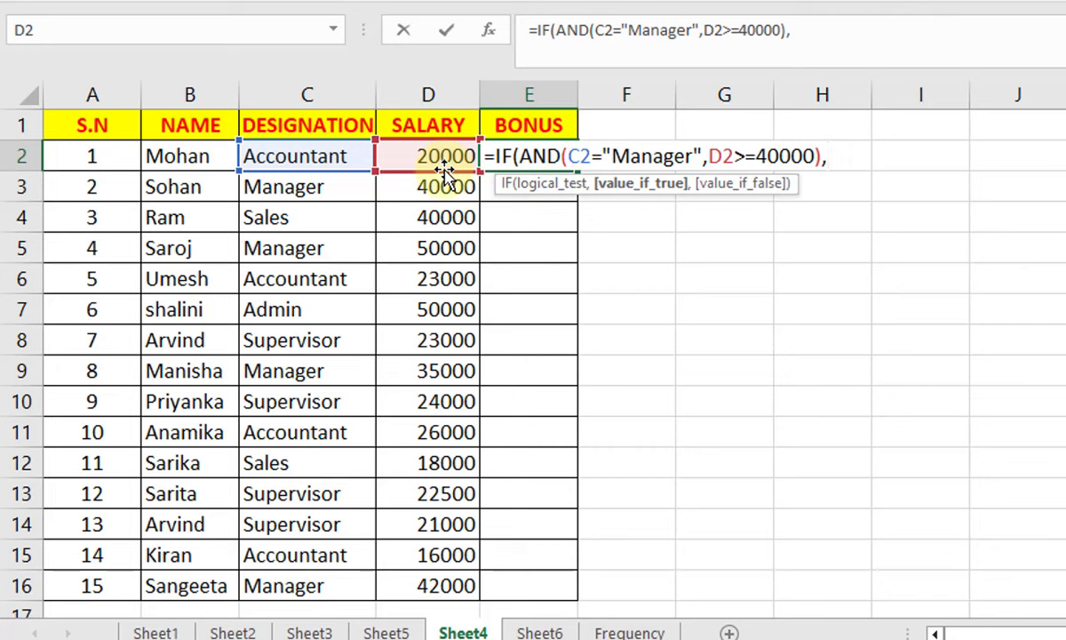
pyautogui.write('"Yes')
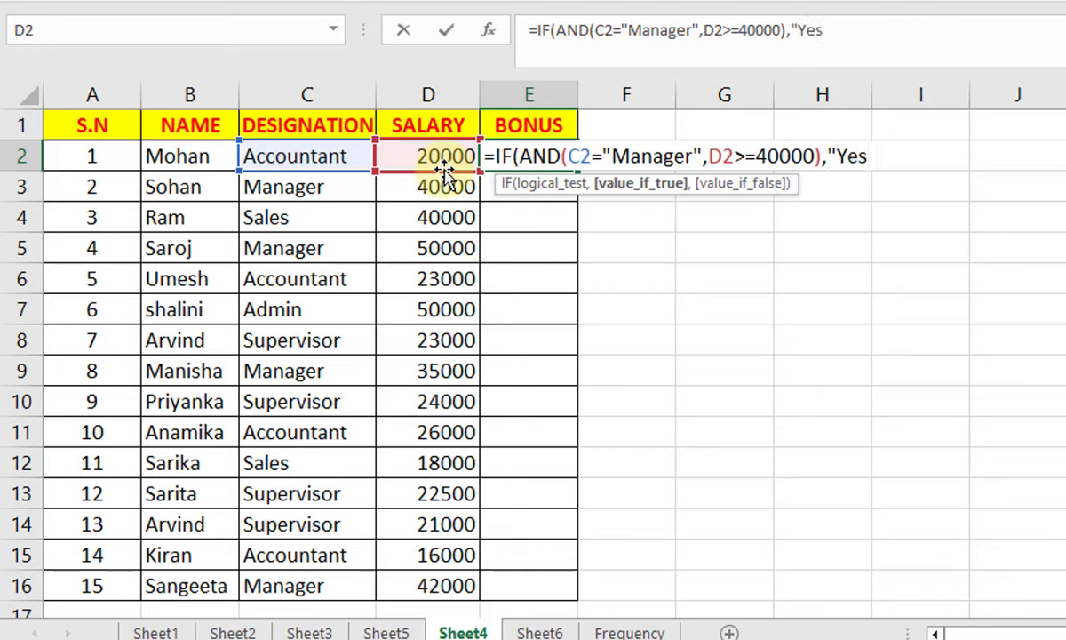
pyautogui.write('","NO')
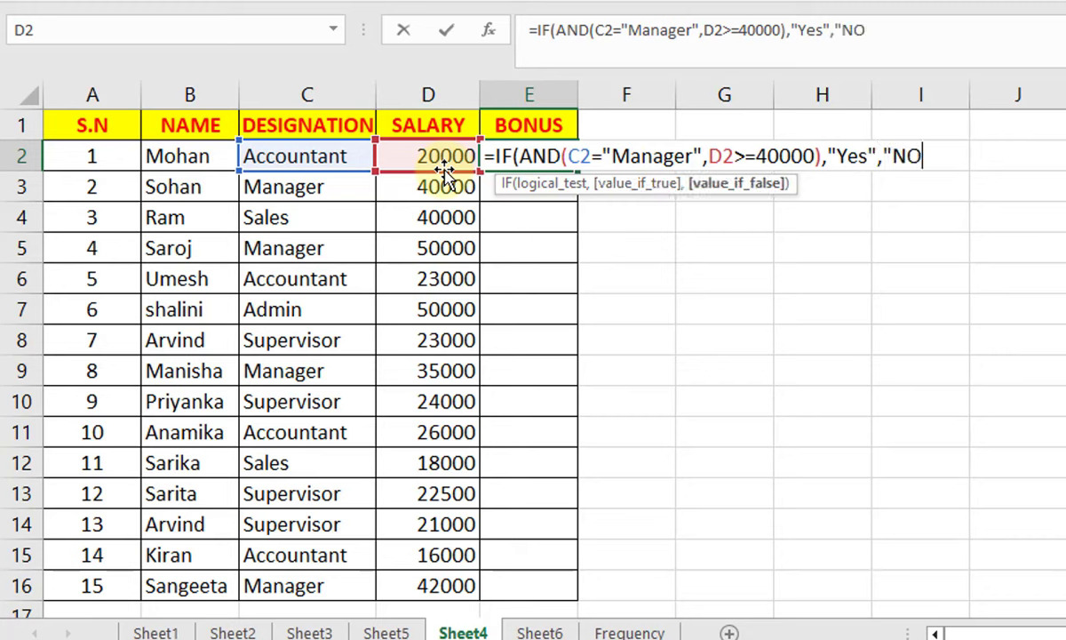
pyautogui.write('"')
pyautogui.press('Return')
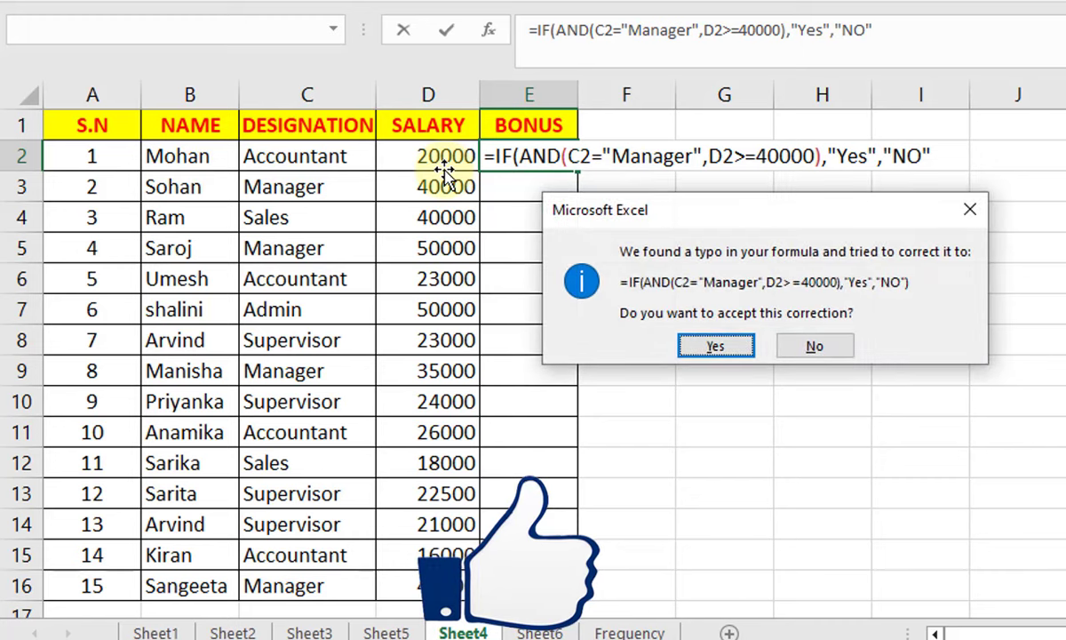
pyautogui.press('Return')
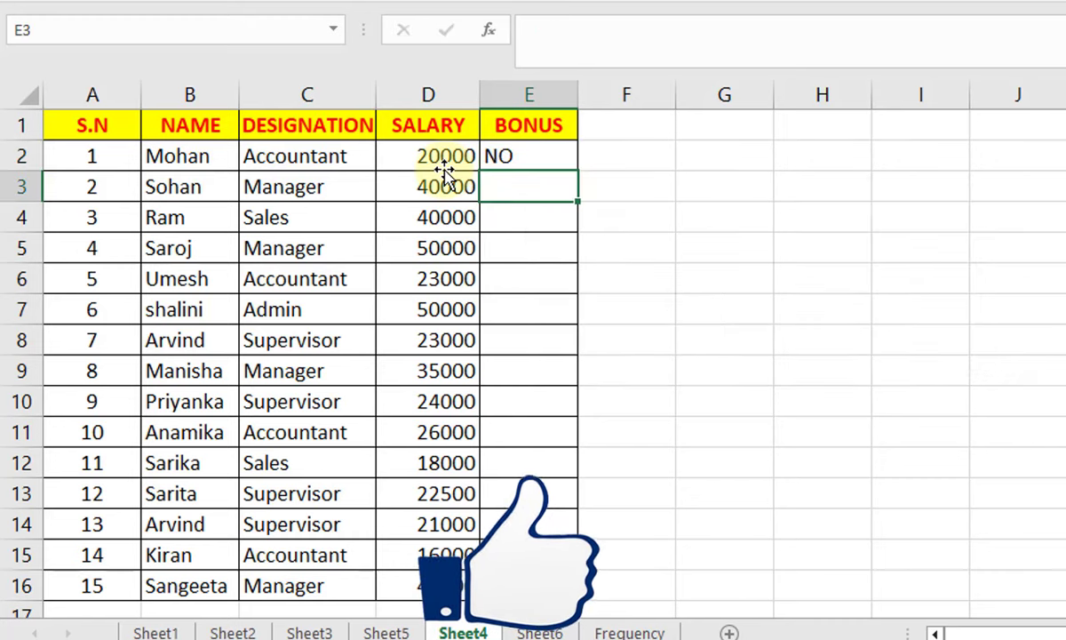
pyautogui.click(484, 164)
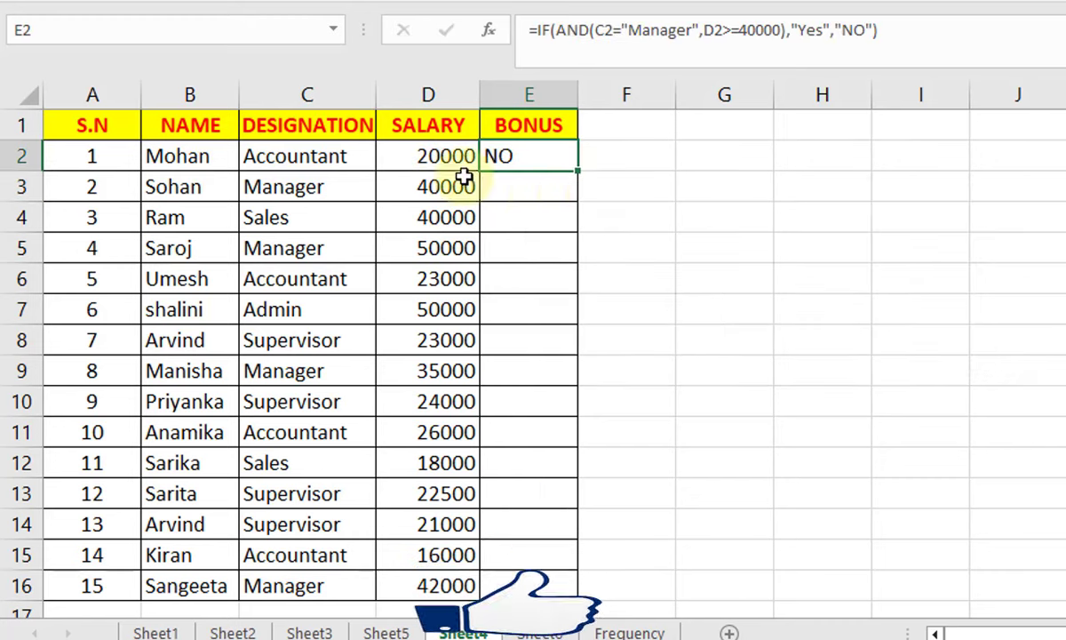
pyautogui.doubleClick(577, 171)
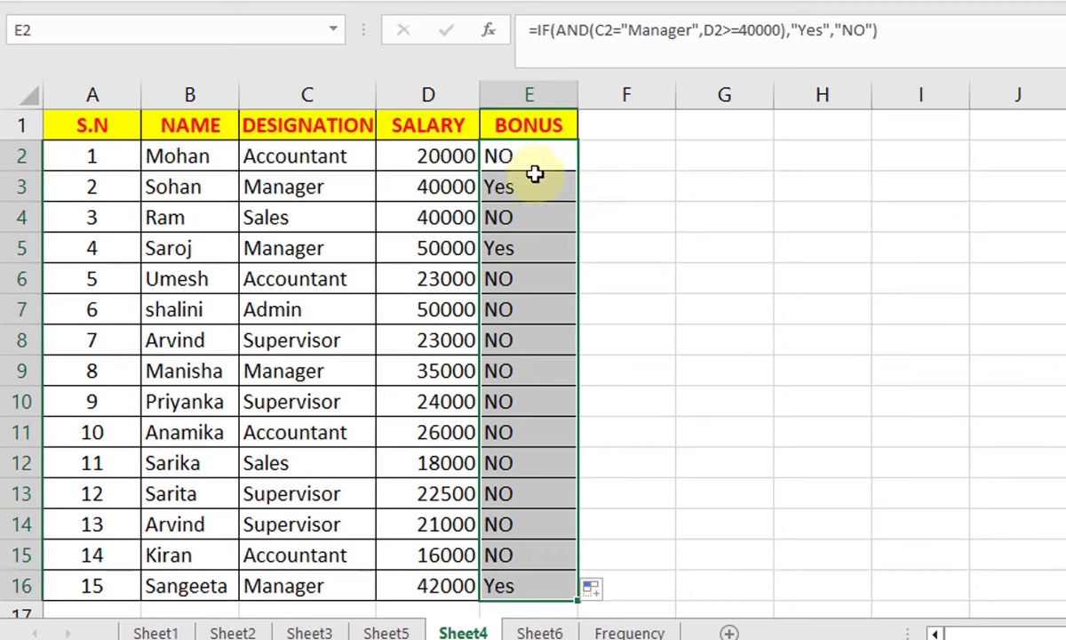
# - Compare designation, salary and bonus for the managers in rows 3, 5, 9 and 16
pyautogui.click(512, 306)
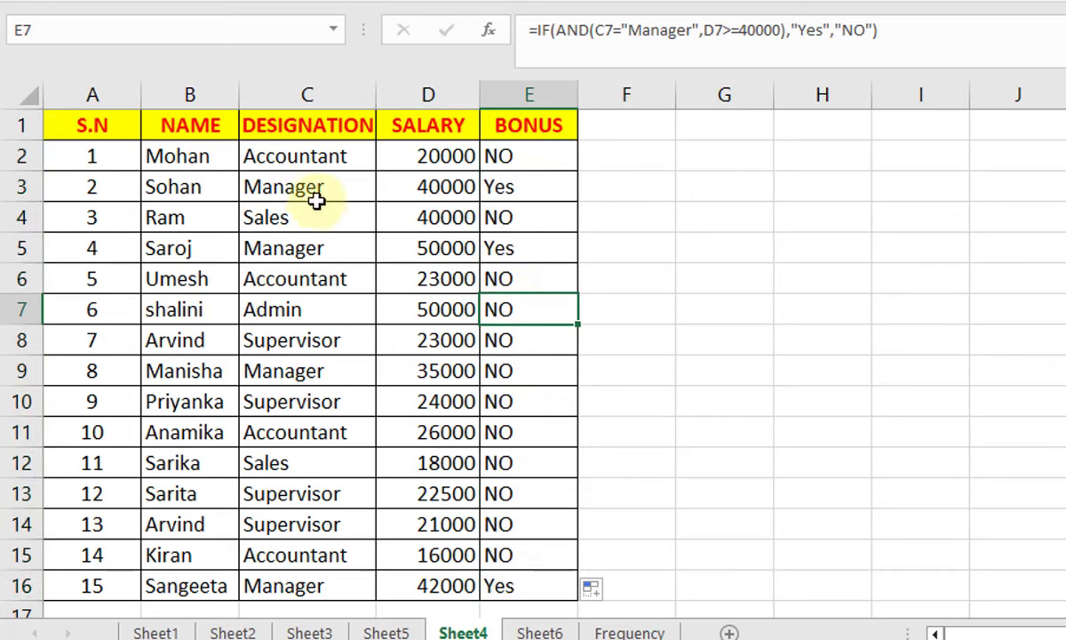
pyautogui.moveTo(316, 197); pyautogui.dragTo(509, 188)
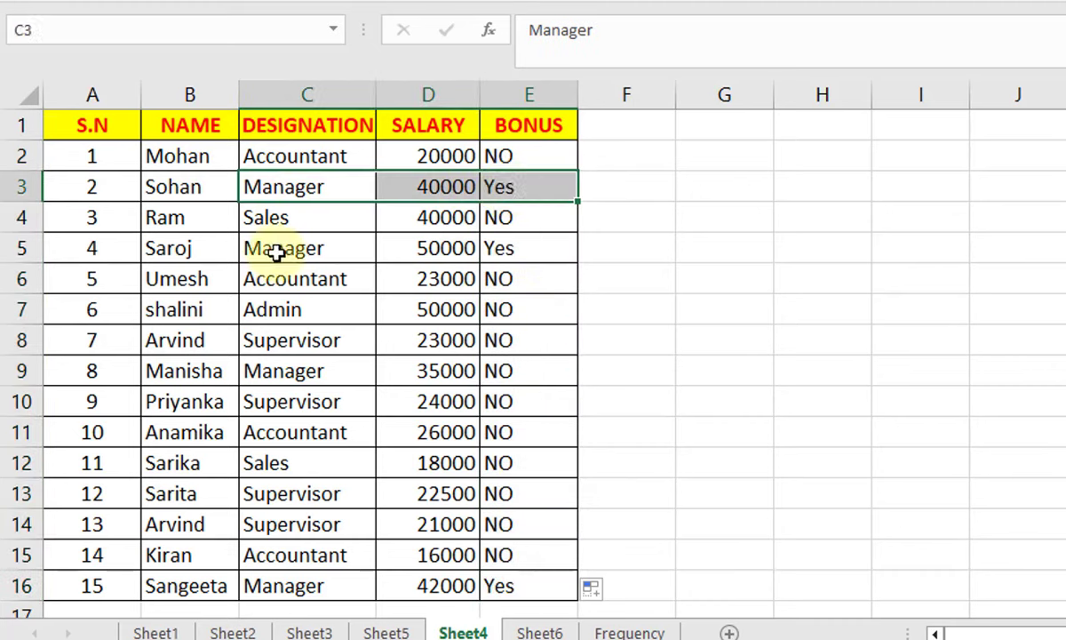
pyautogui.moveTo(277, 253); pyautogui.dragTo(502, 249)
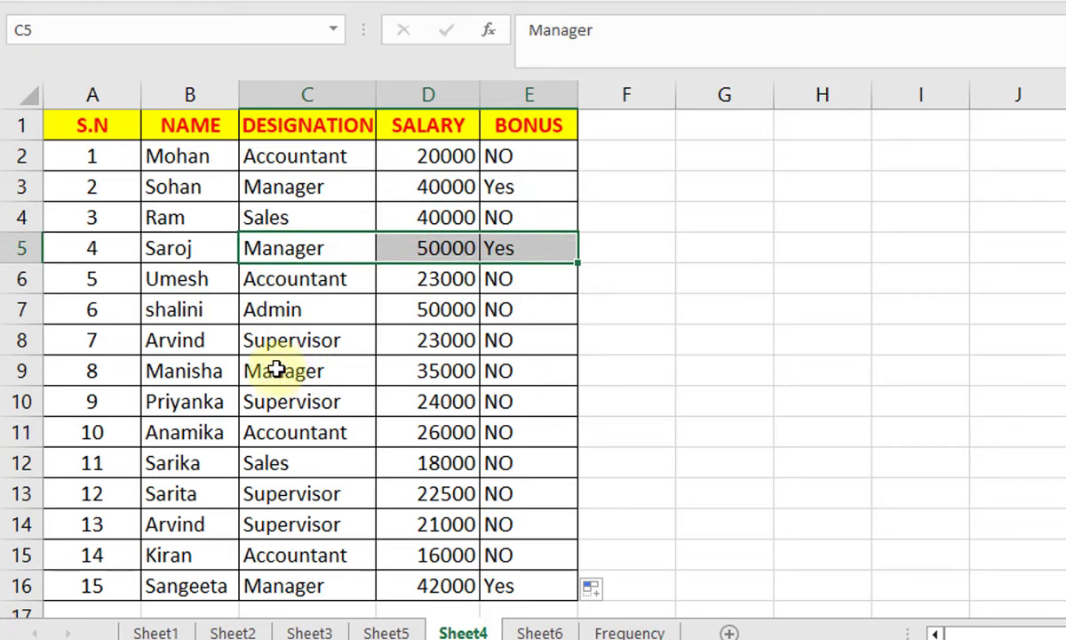
pyautogui.click(308, 374)
pyautogui.moveTo(309, 374); pyautogui.dragTo(499, 366)
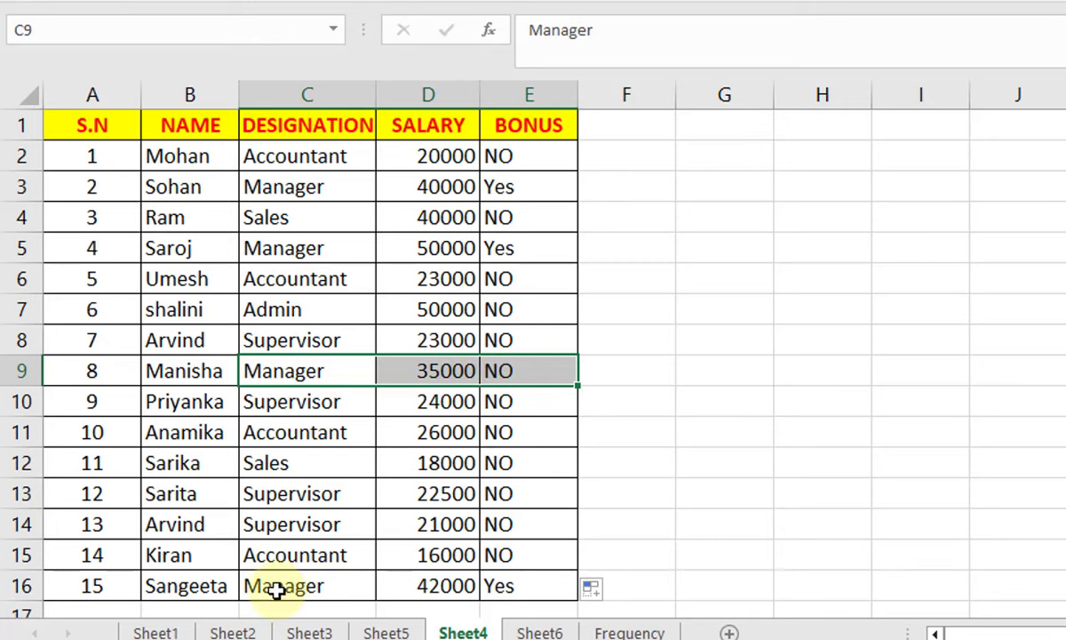
pyautogui.moveTo(278, 588); pyautogui.dragTo(488, 585)
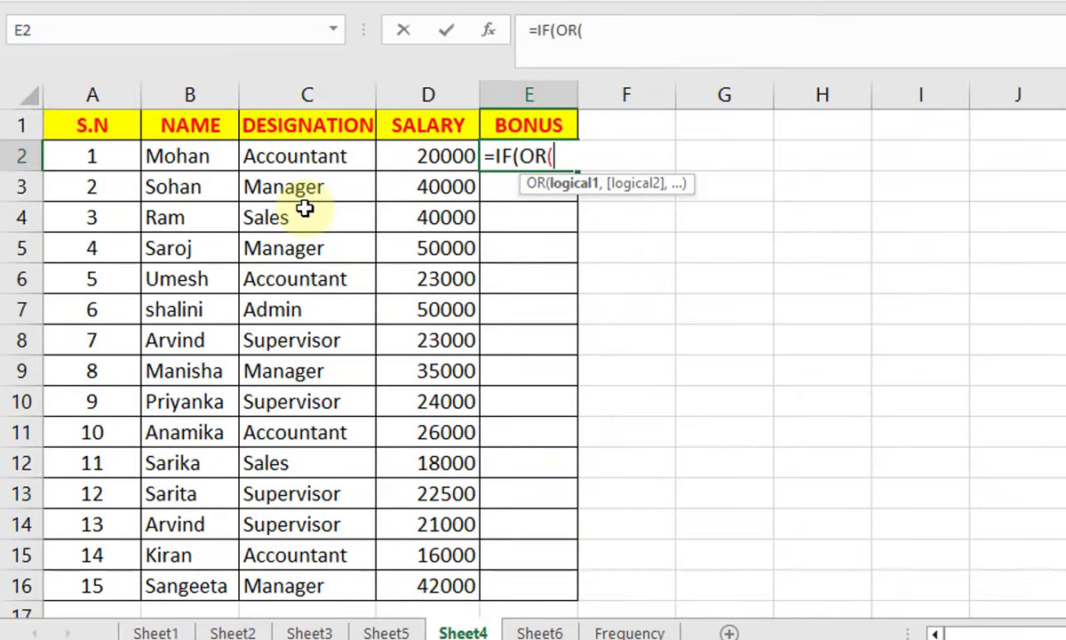
# - Enter C2="manager" and D2>=40000 as the two conditions of the OR function in the E2 formula
pyautogui.click(343, 152)
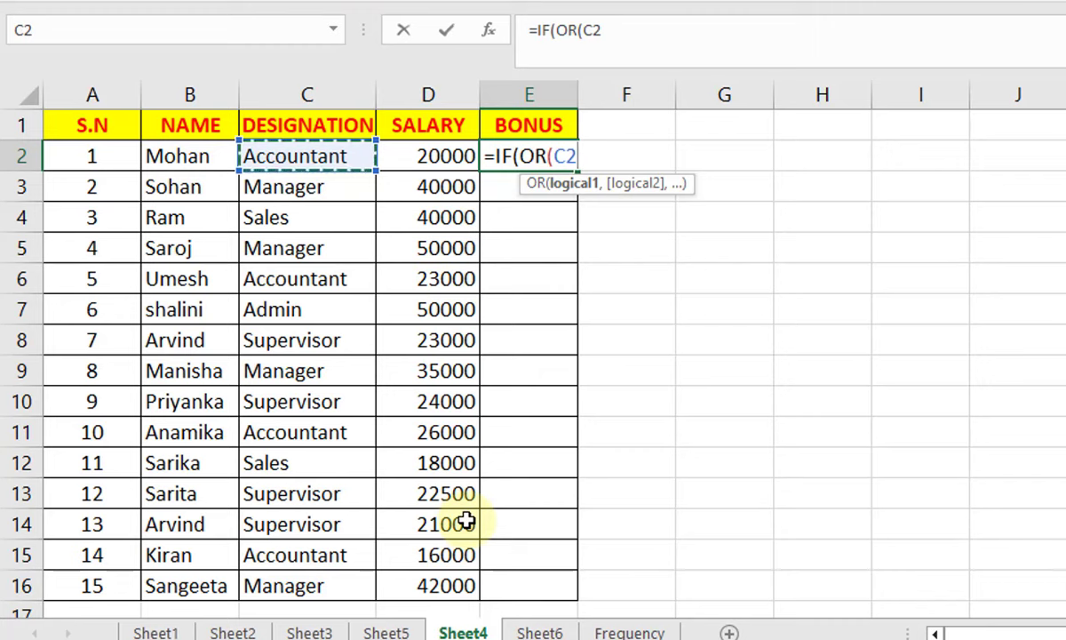
pyautogui.write('="')
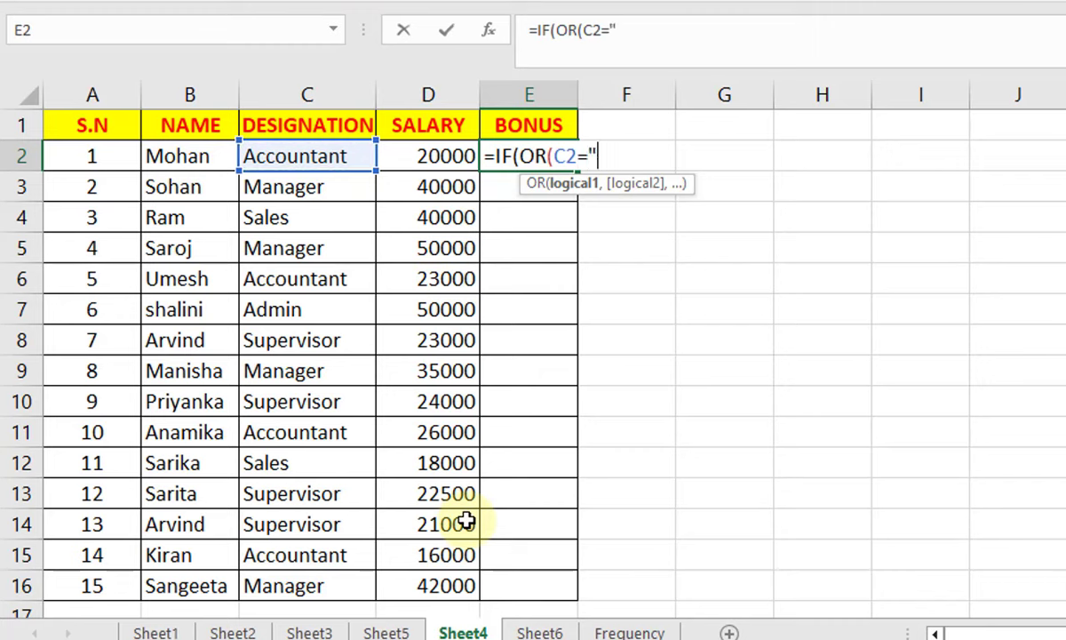
pyautogui.write('manager')
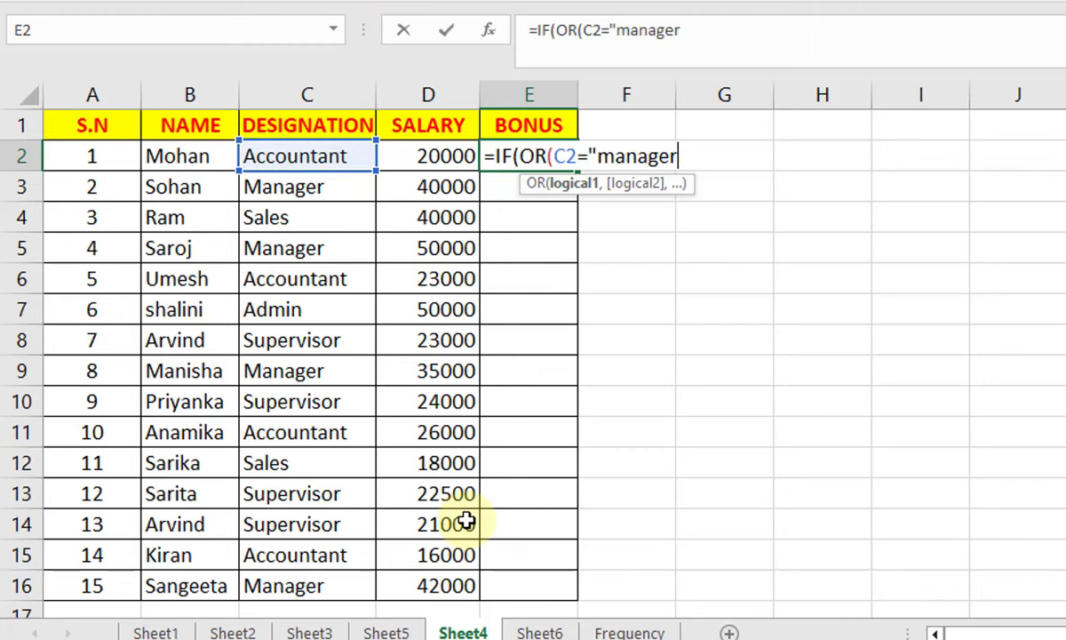
pyautogui.write('",')
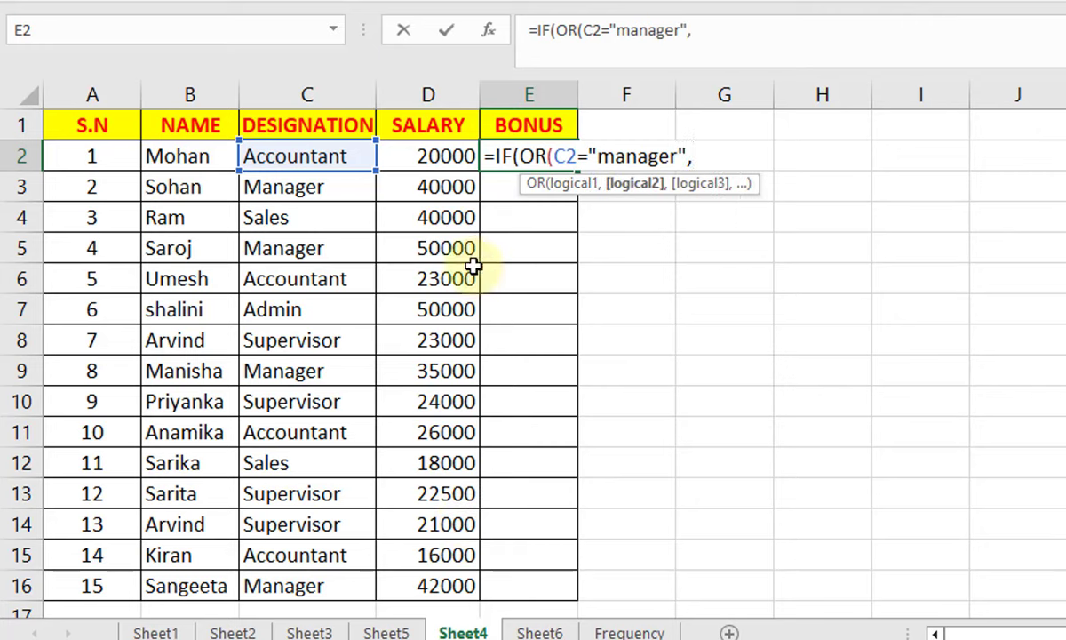
pyautogui.click(430, 155)
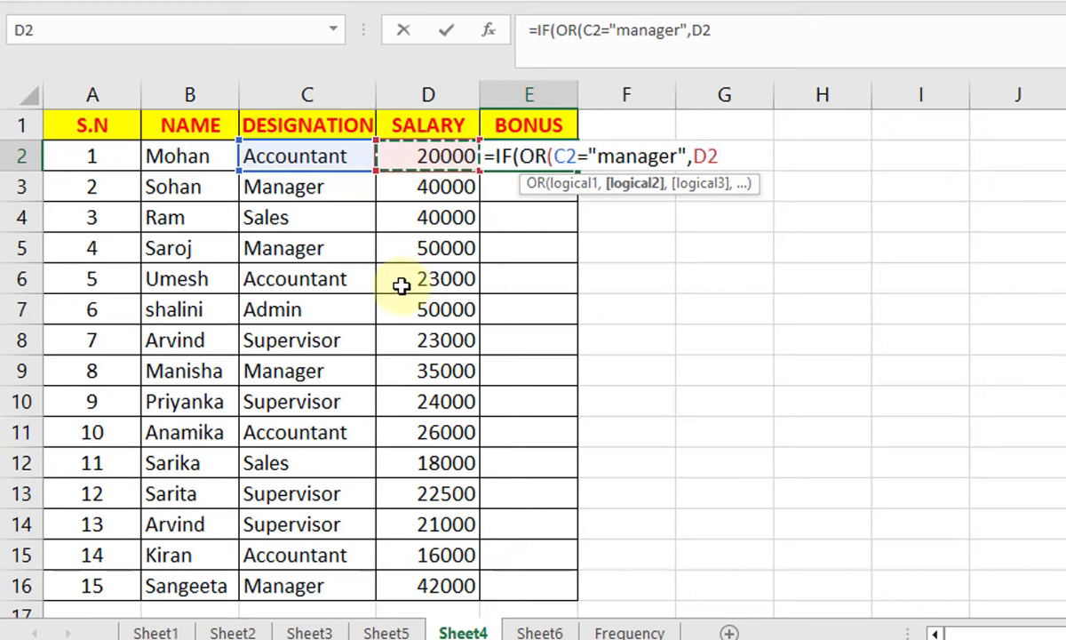
pyautogui.write('>=')
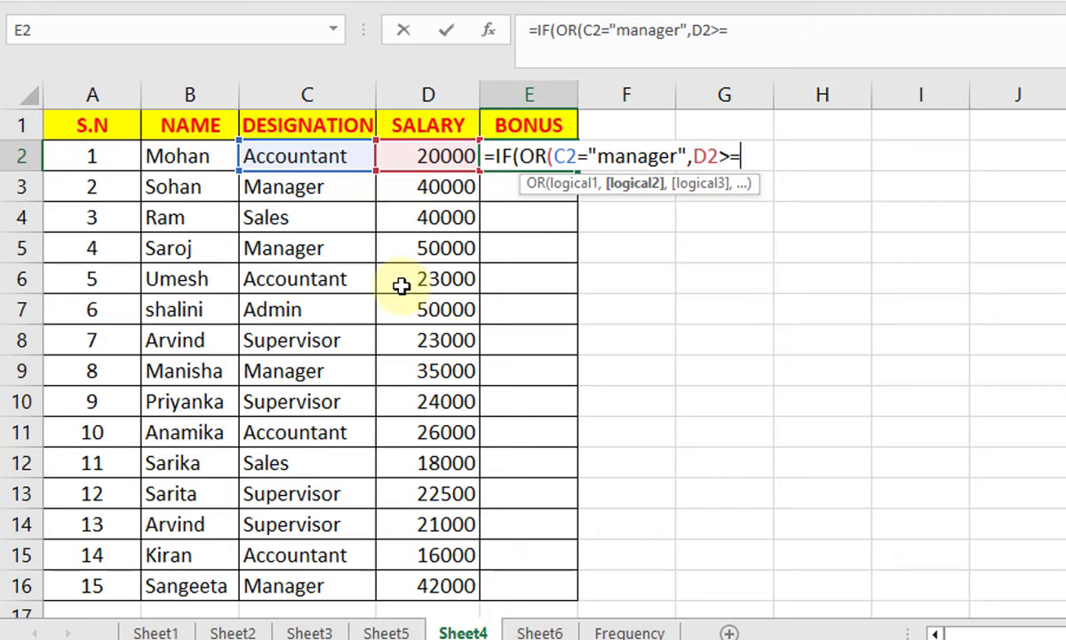
pyautogui.write('40000')
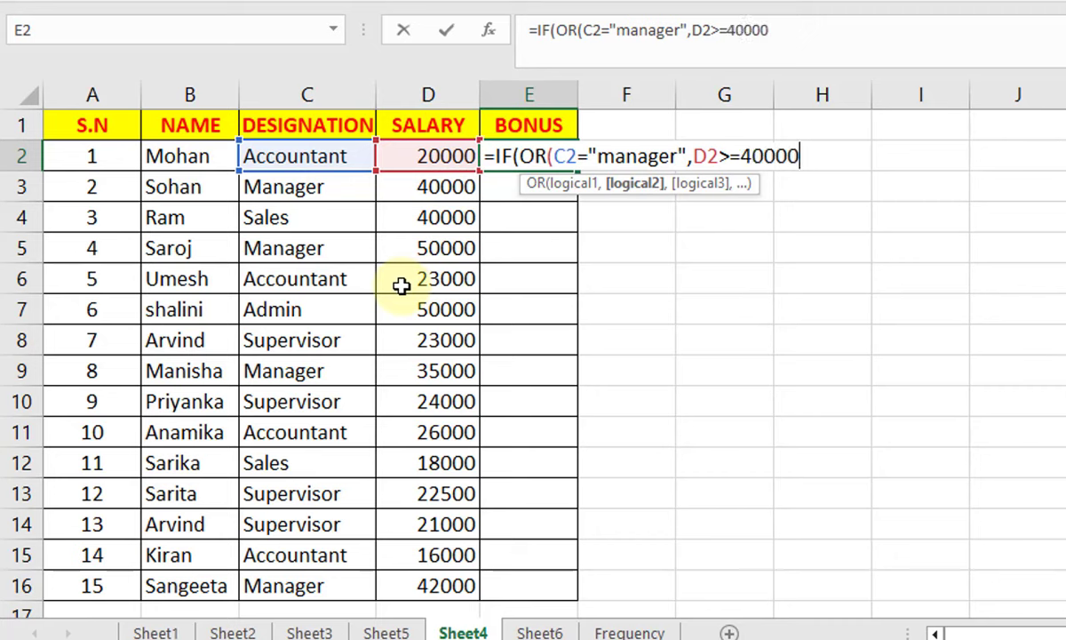
# - Finish the IF and OR formula in E2 with "Yes" if true and "No" if false, and fill it down to E16
pyautogui.write('),')
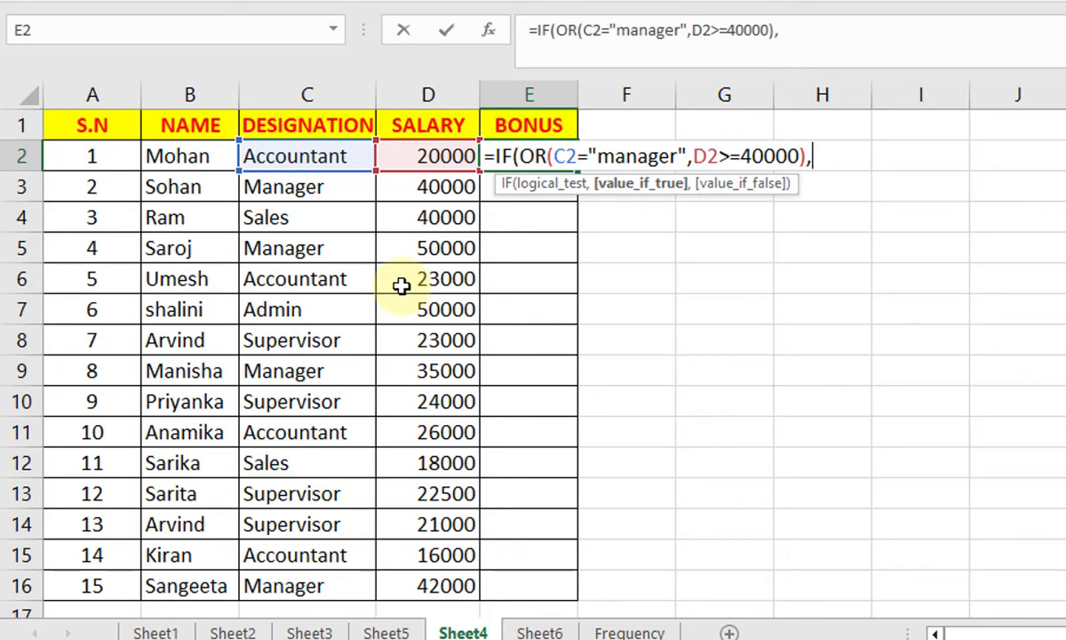
pyautogui.write('"Yes')
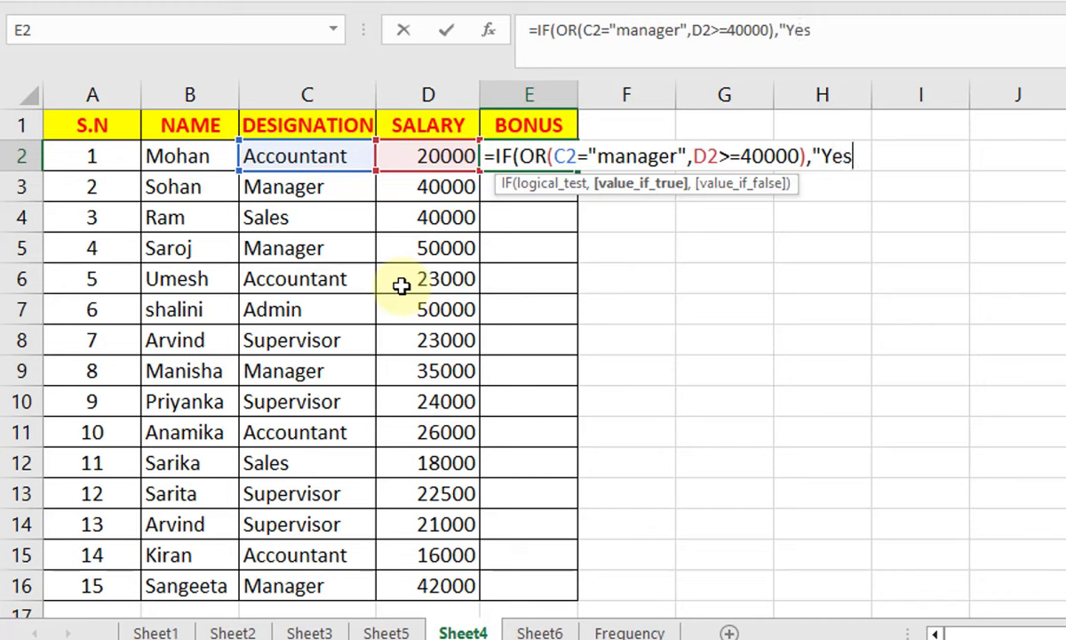
pyautogui.write('",')
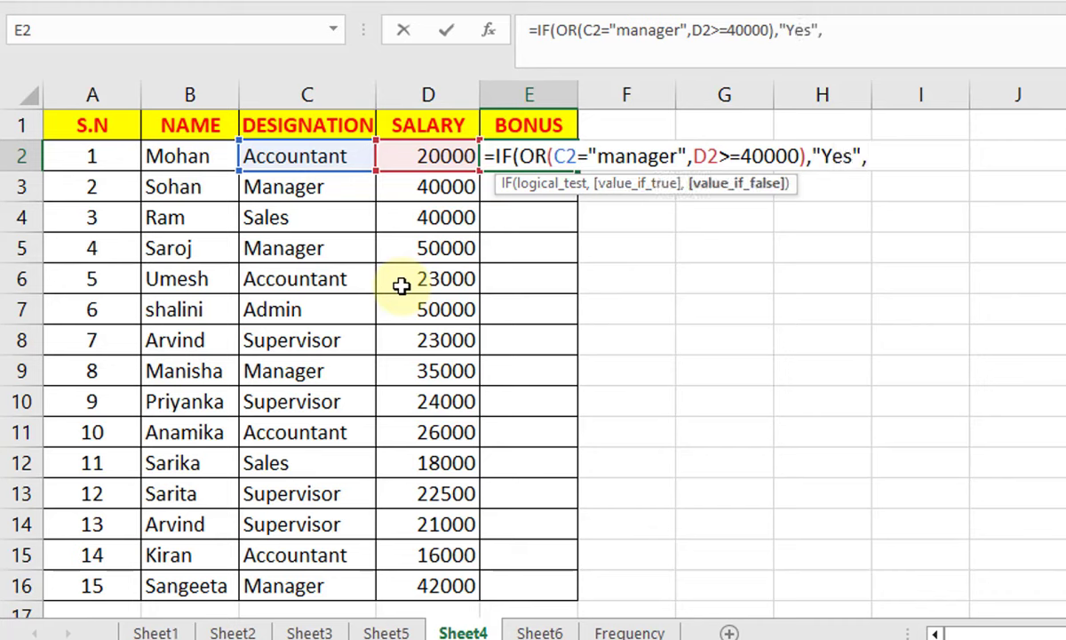
pyautogui.write('"No")')
pyautogui.press('Return')
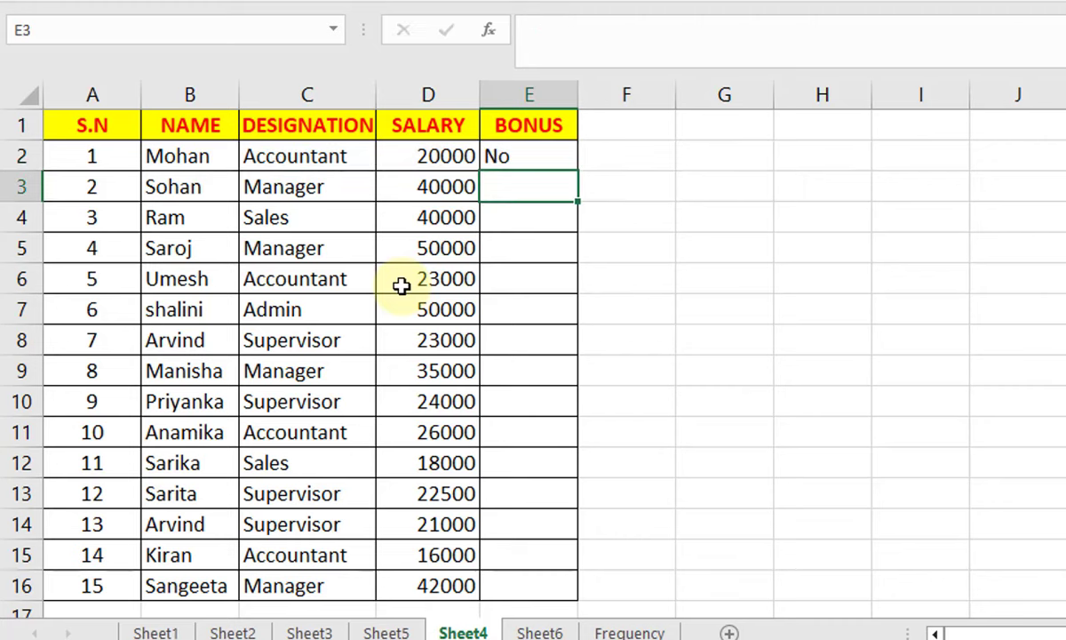
pyautogui.click(505, 160)
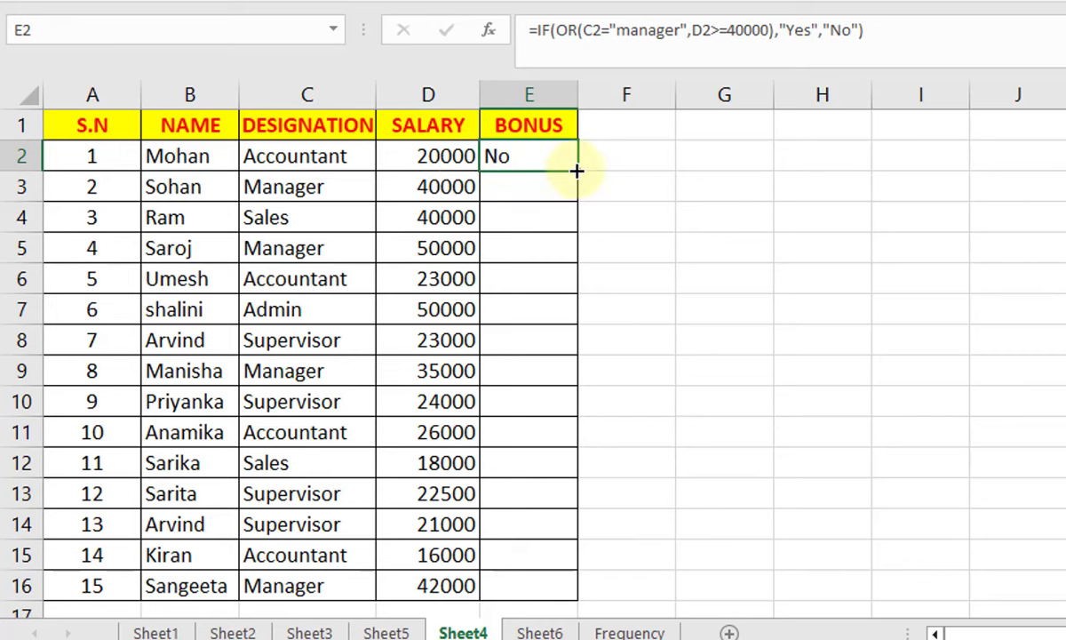
pyautogui.doubleClick(577, 171)
# - Check the OR-based bonus results in E3 to E7 against each row's designation and salary
pyautogui.click(518, 186)
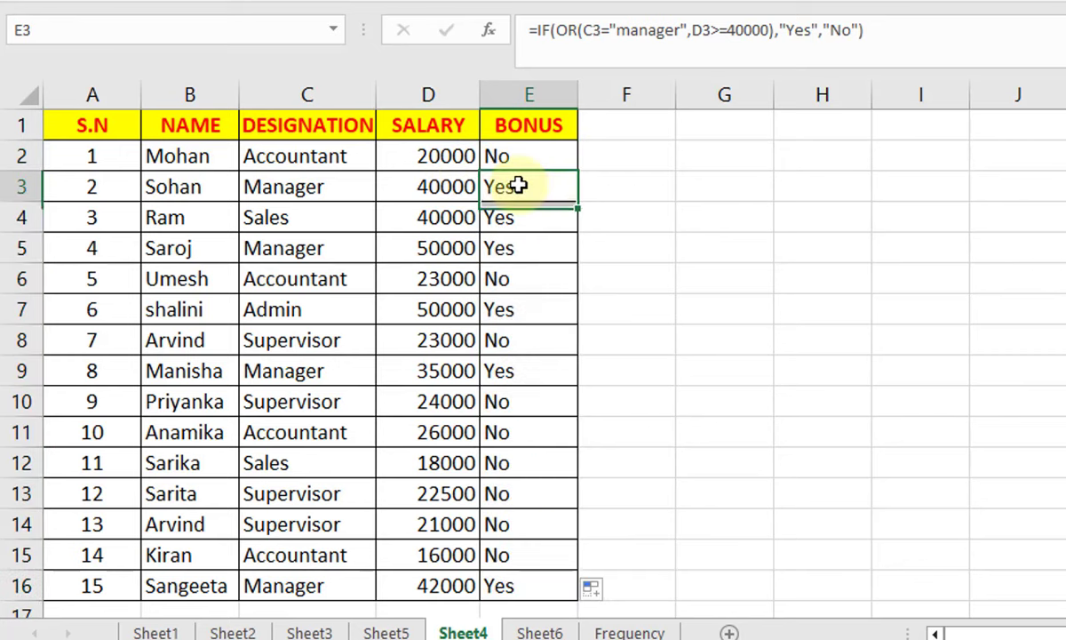
pyautogui.press('Down')
pyautogui.press('Down')
pyautogui.press('Down')
pyautogui.press('Down')
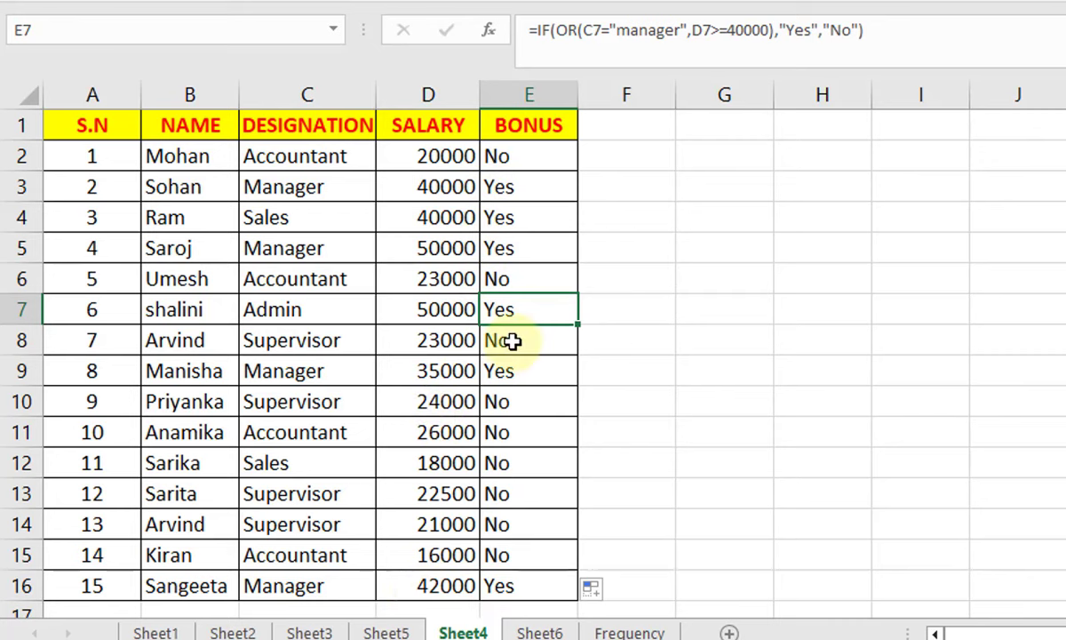
# - Clear the OR-based bonus formulas from E2:E16
pyautogui.moveTo(519, 149); pyautogui.dragTo(495, 594)
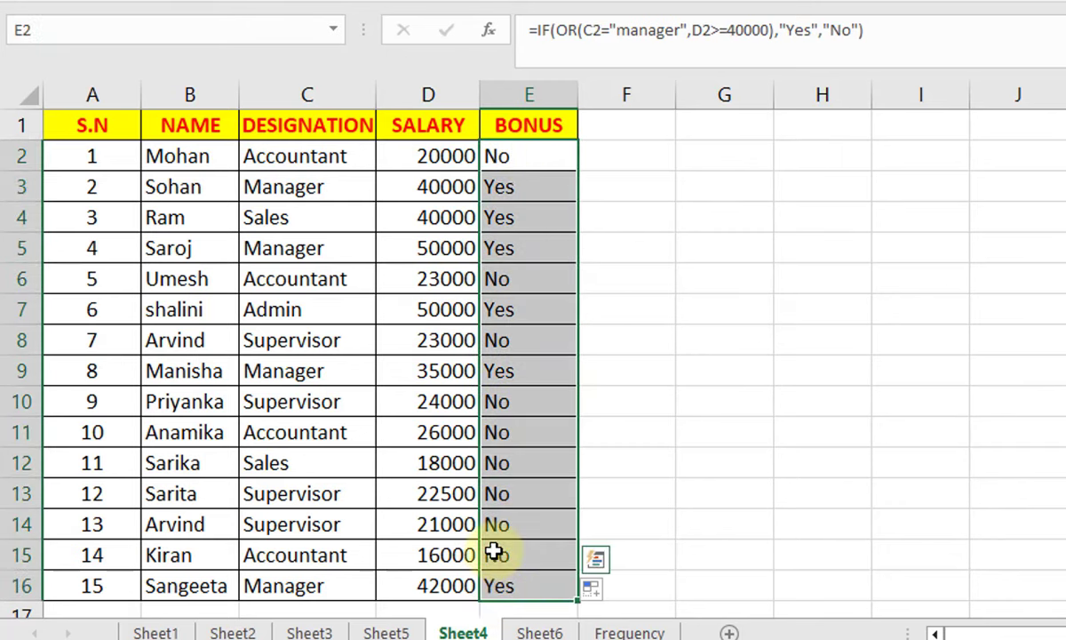
pyautogui.press('Delete')
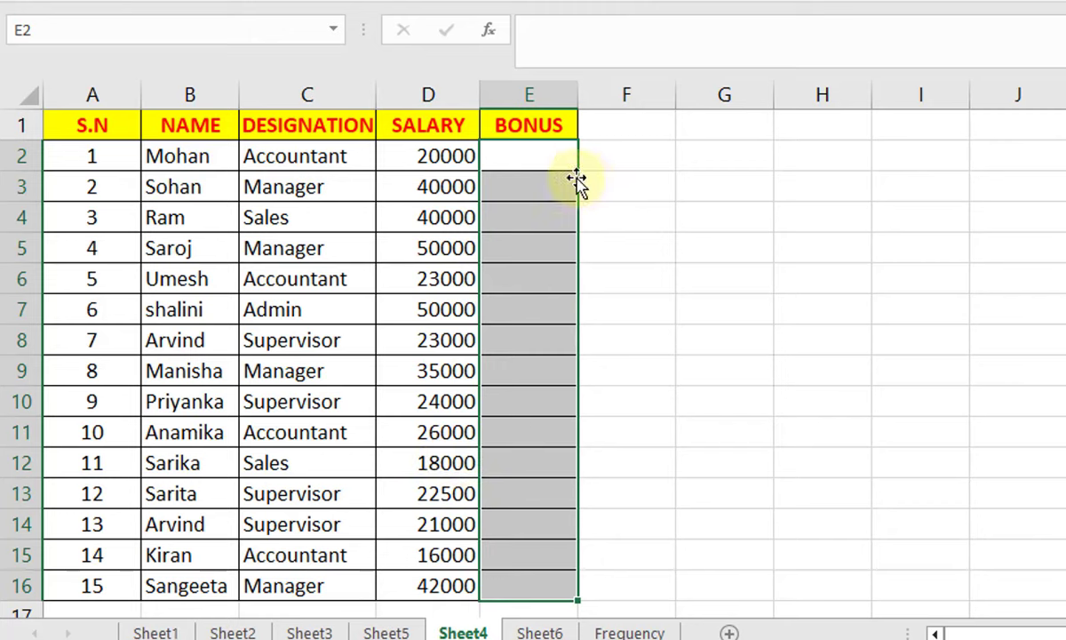
# - Start an IF formula in E2 with C2="Accountant" as its logical test
pyautogui.click(548, 154)
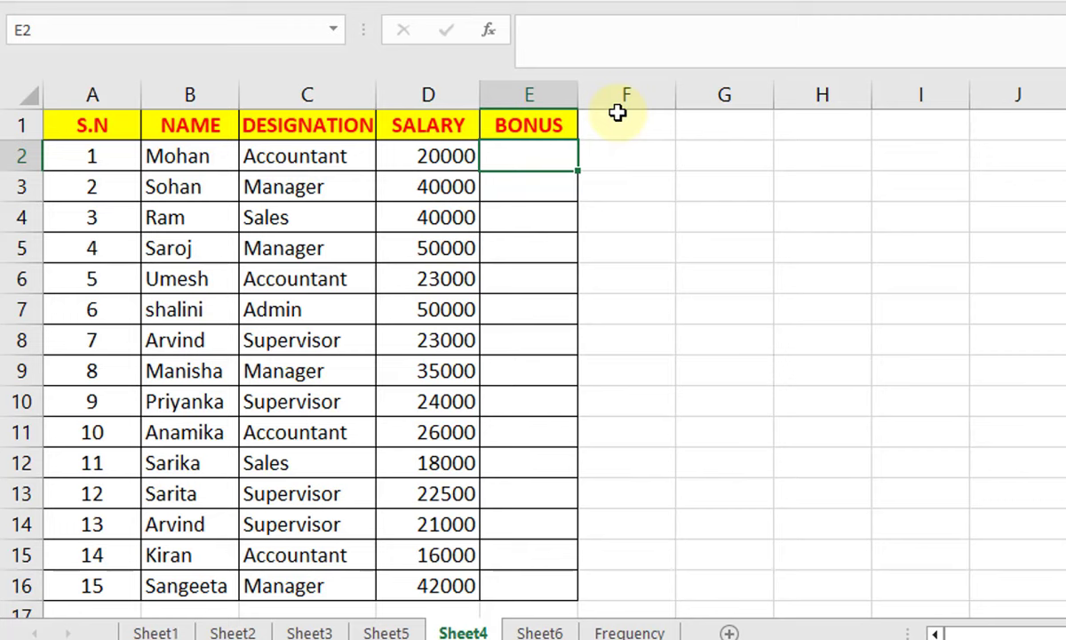
pyautogui.write('=if')
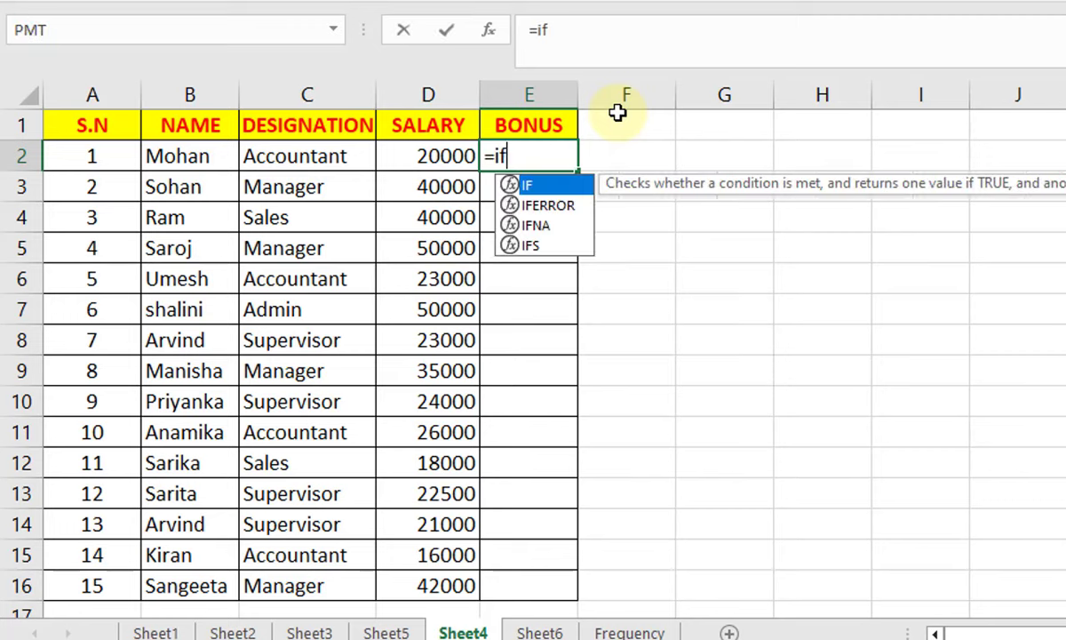
pyautogui.press('Tab')
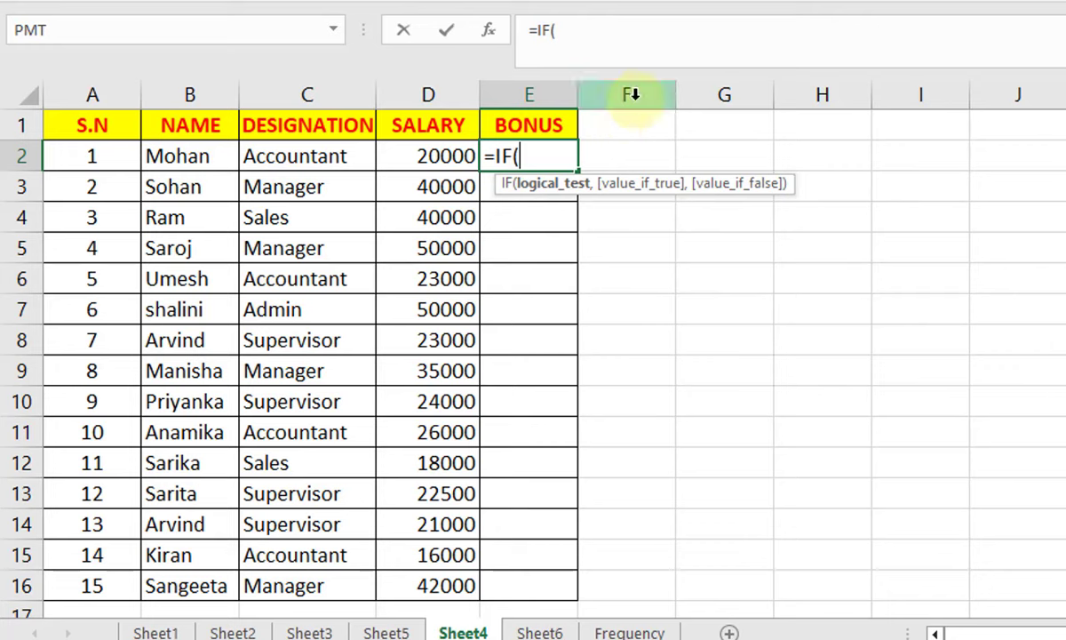
pyautogui.click(312, 163)
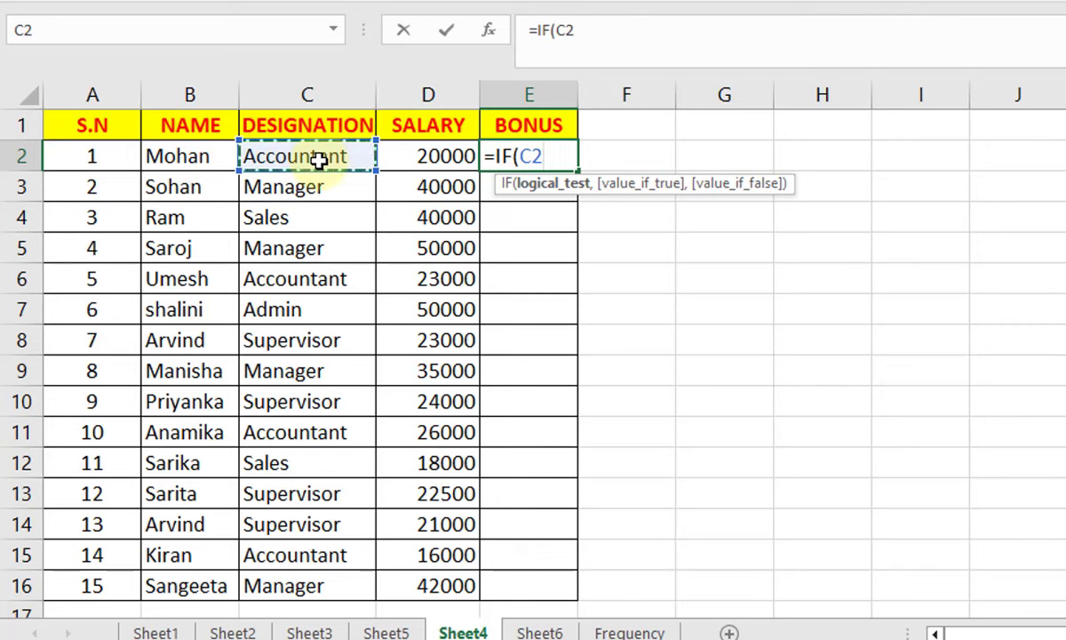
pyautogui.write('=')
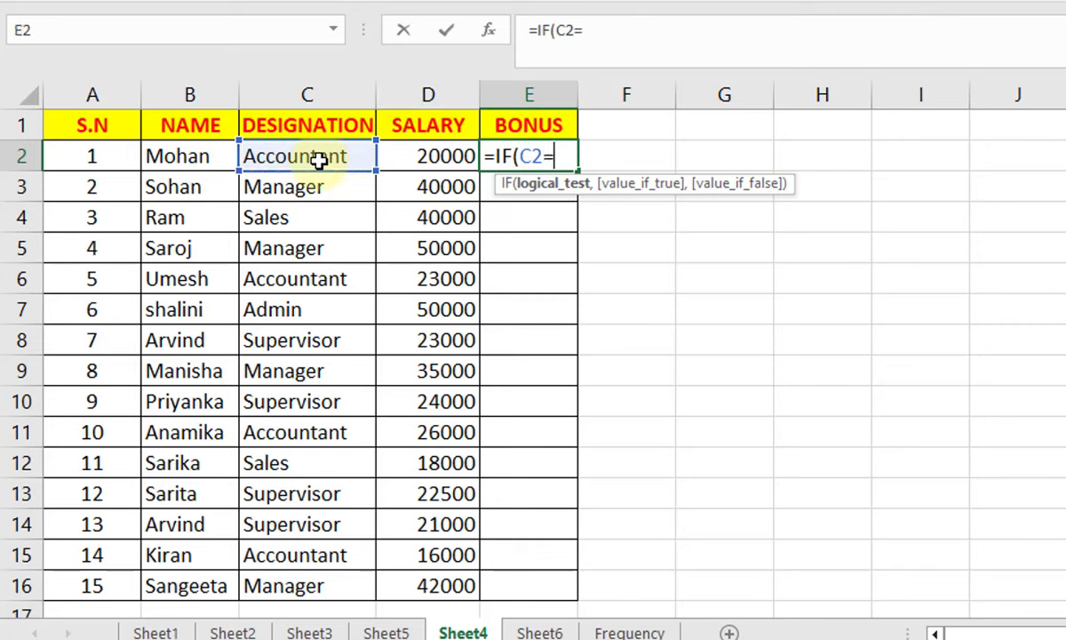
pyautogui.write('"Accountant"')
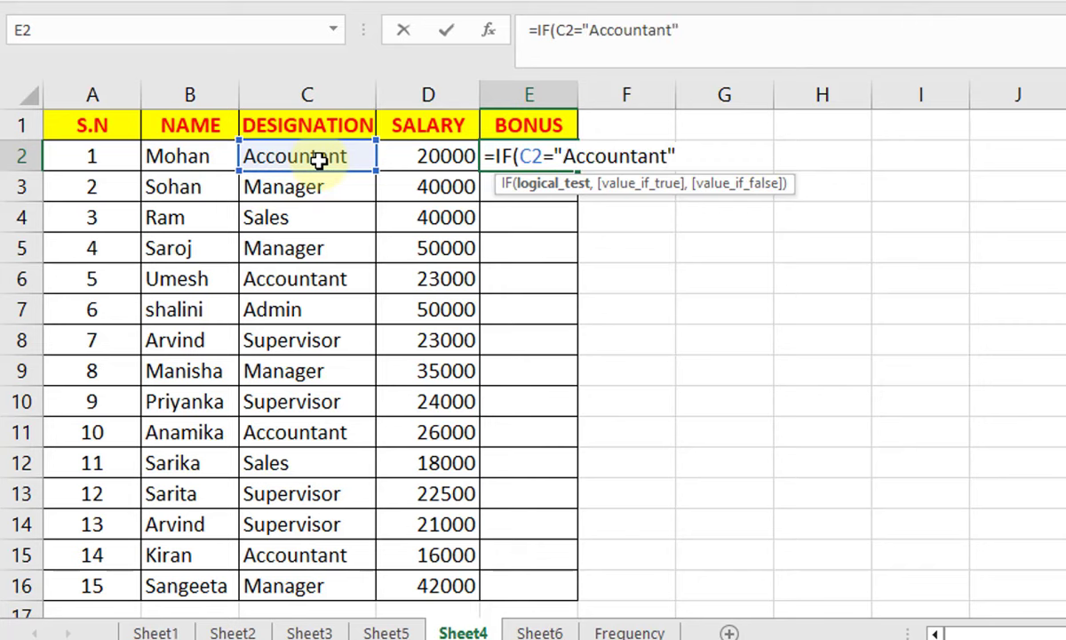
pyautogui.write(',')
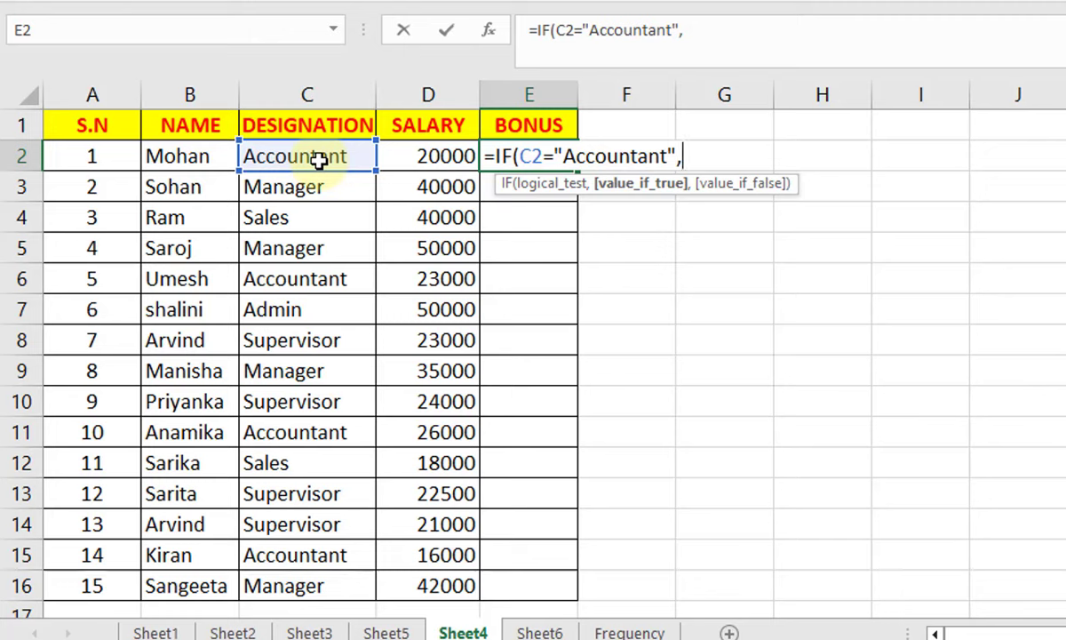
# - Return 700 for Accountant in the E2 formula and nest an IF that tests C2="Manager" and returns 800
pyautogui.write('700,')
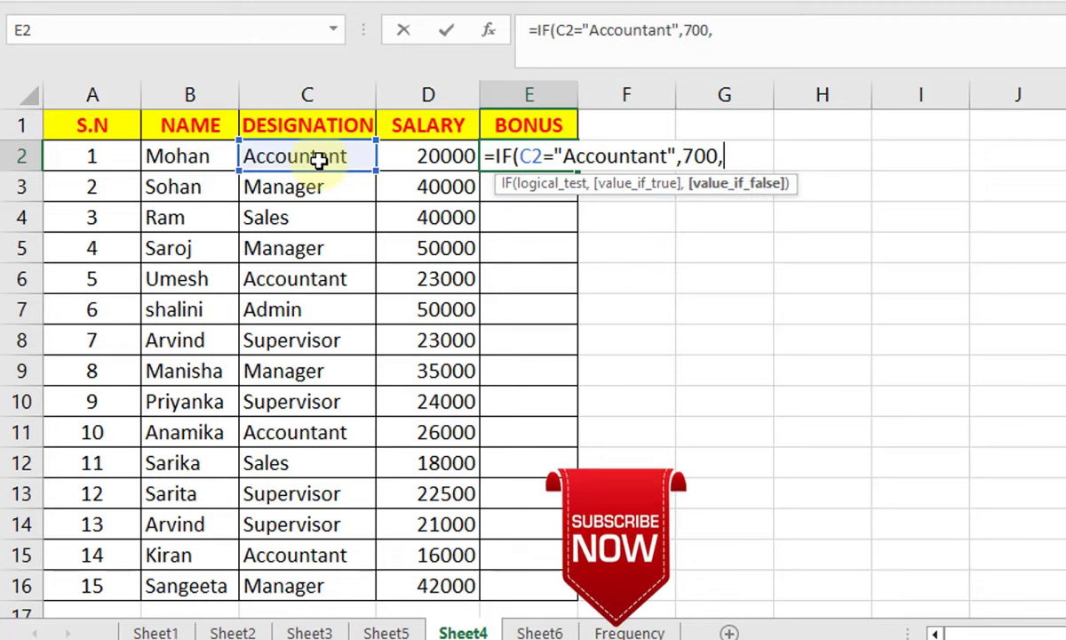
pyautogui.write('if')
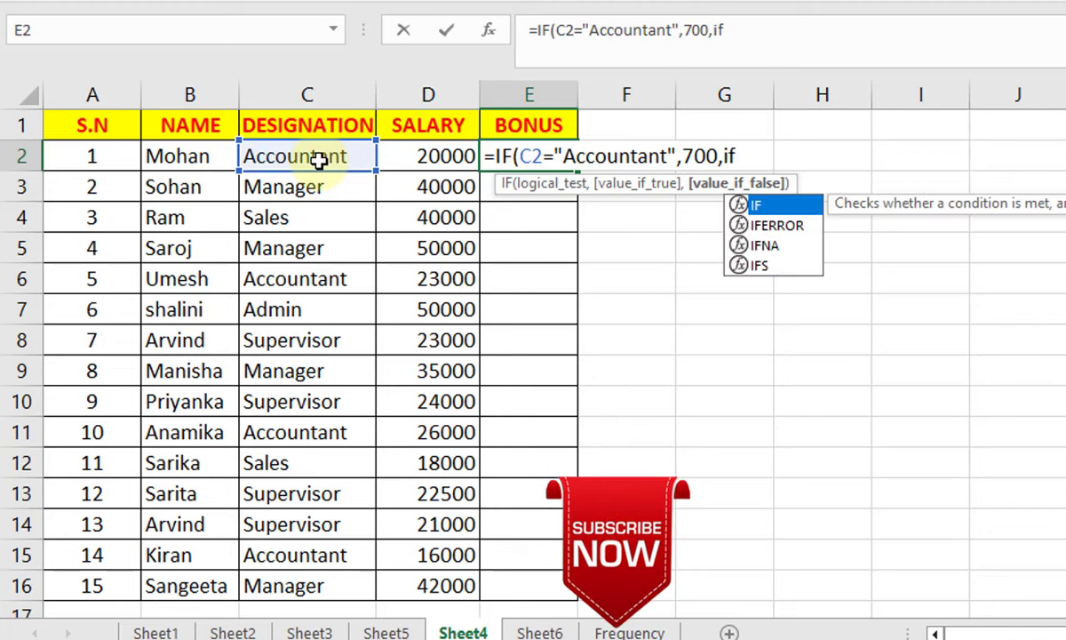
pyautogui.press('Tab')
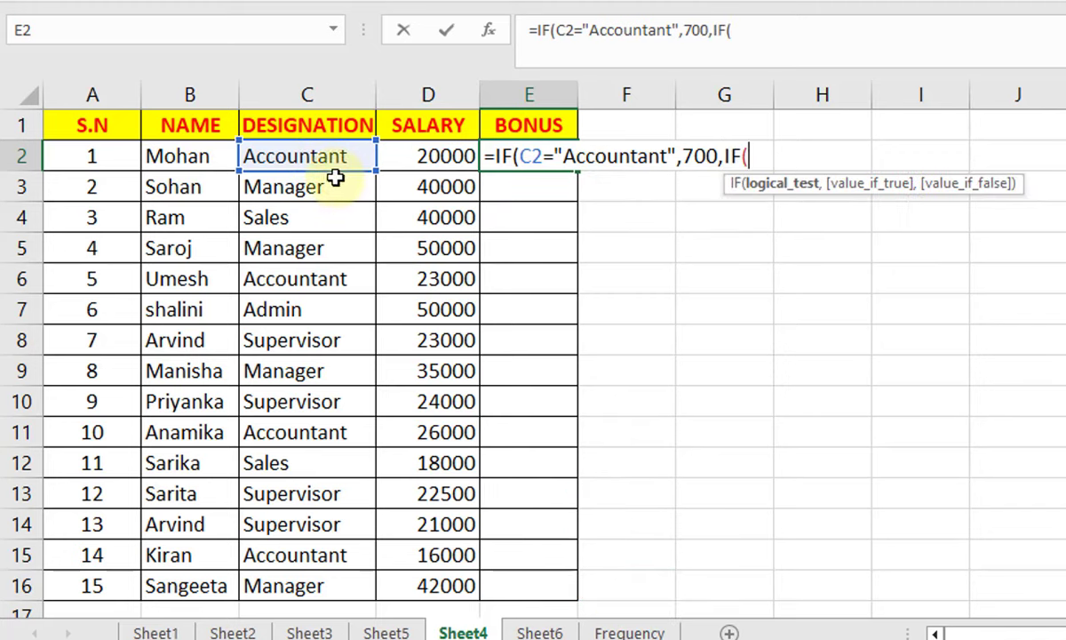
pyautogui.click(329, 165)
pyautogui.write('=')
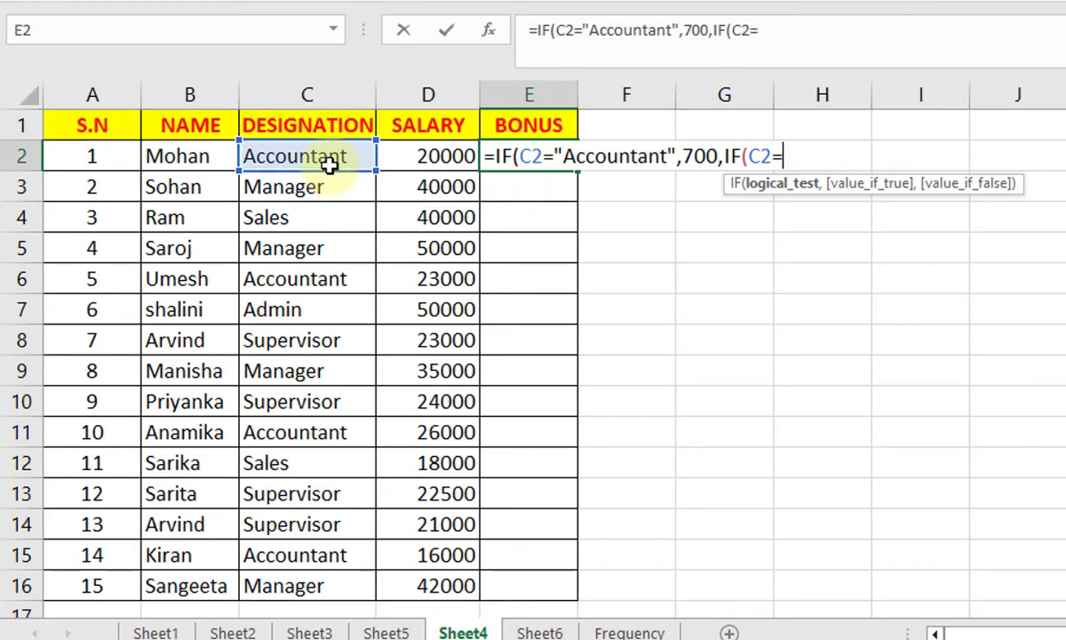
pyautogui.write('"Manager')
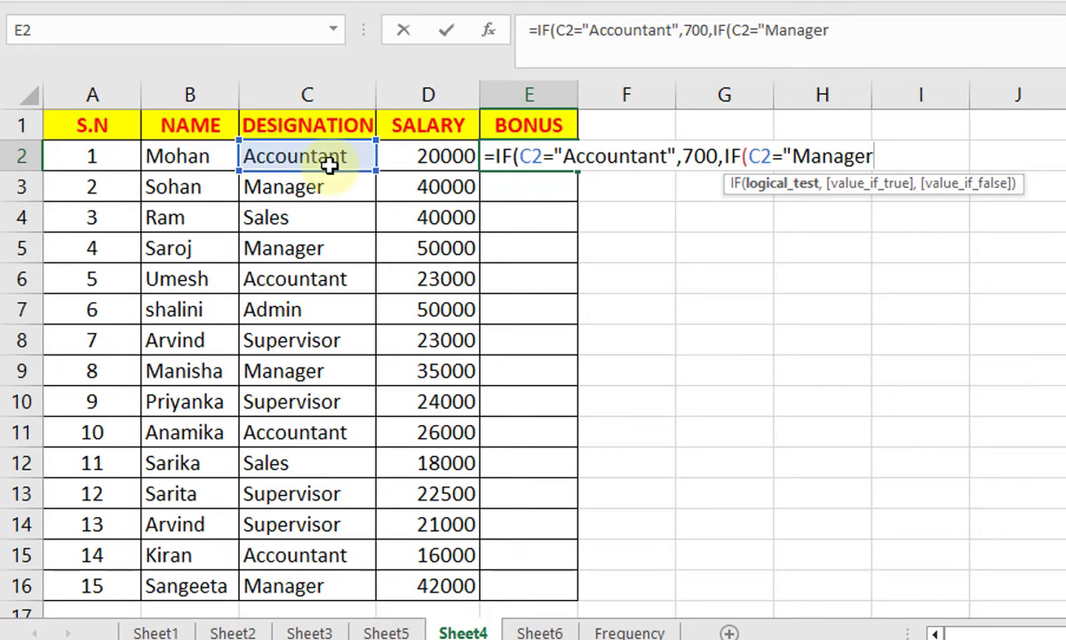
pyautogui.write('",')
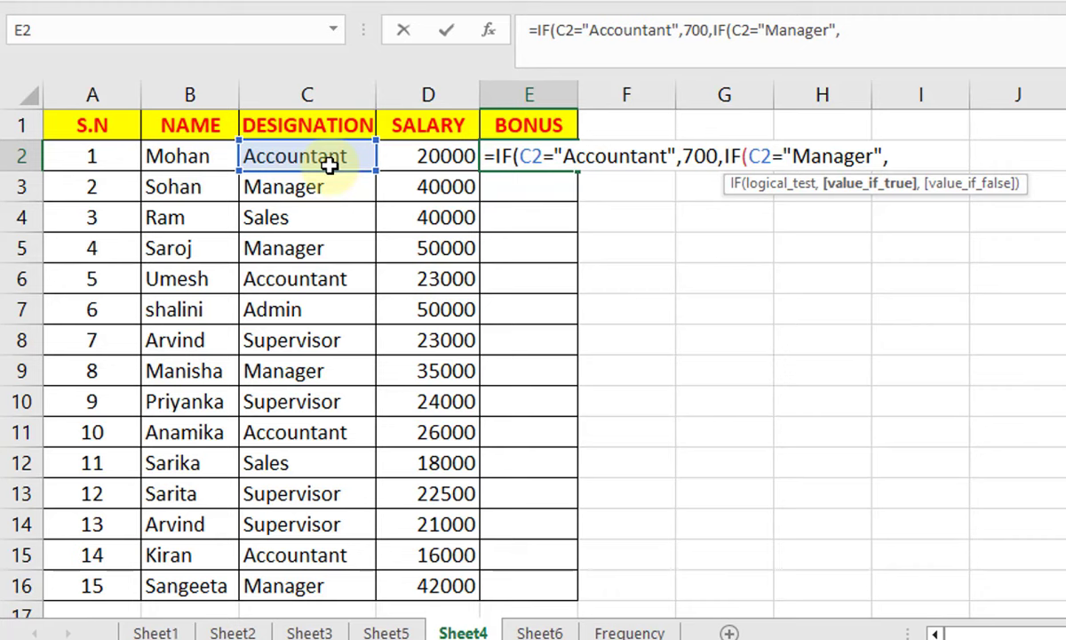
pyautogui.write('800,')
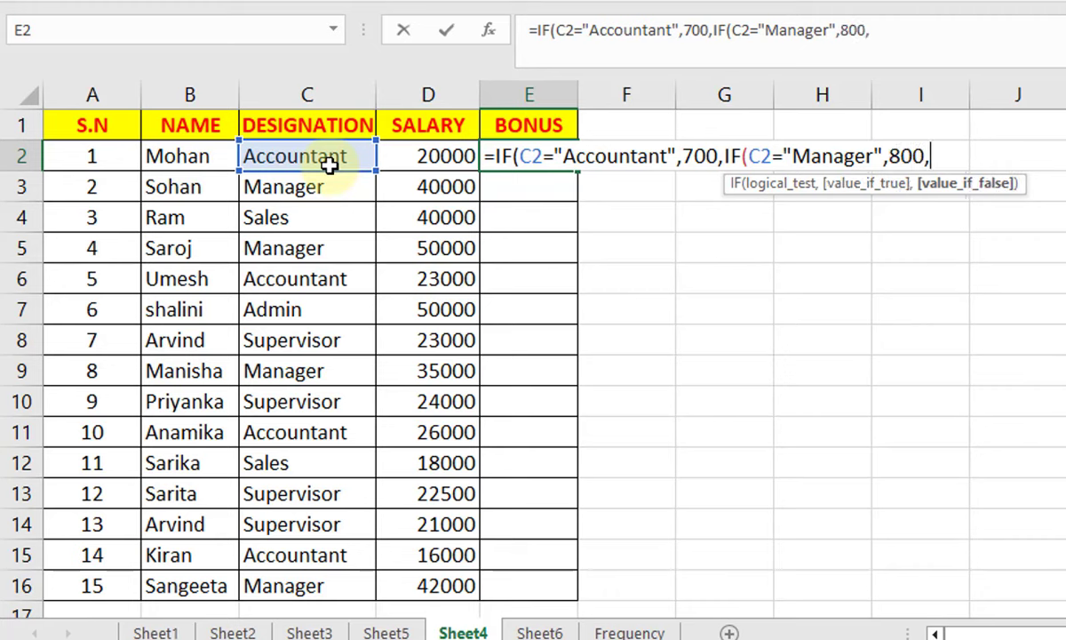
# - Nest a third IF in the E2 formula that tests C2="sales" and returns 600
pyautogui.write('IF(')
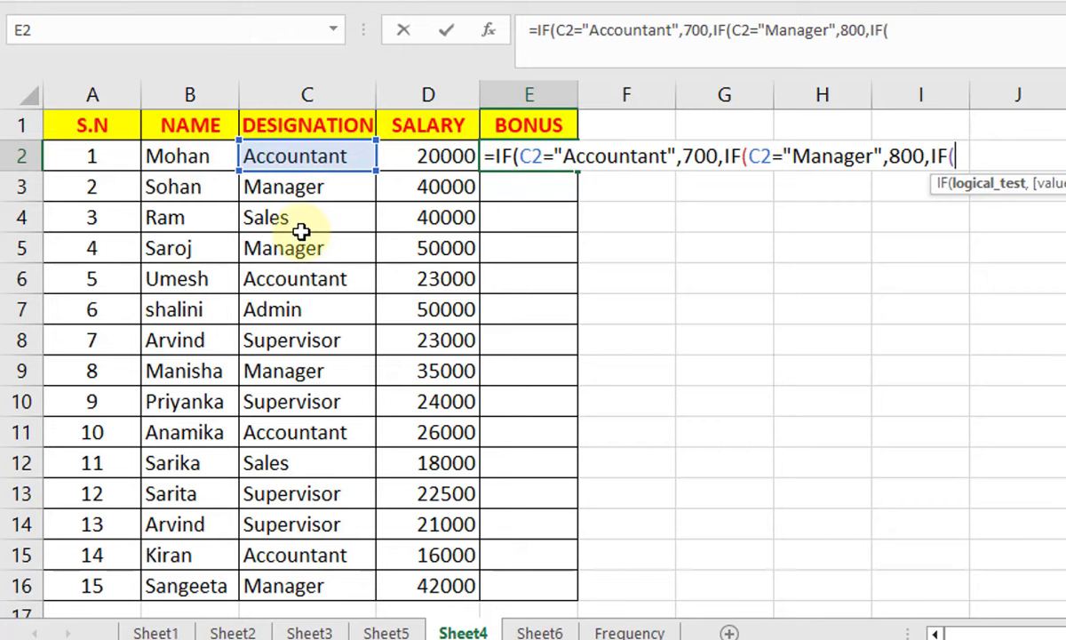
pyautogui.click(316, 158)
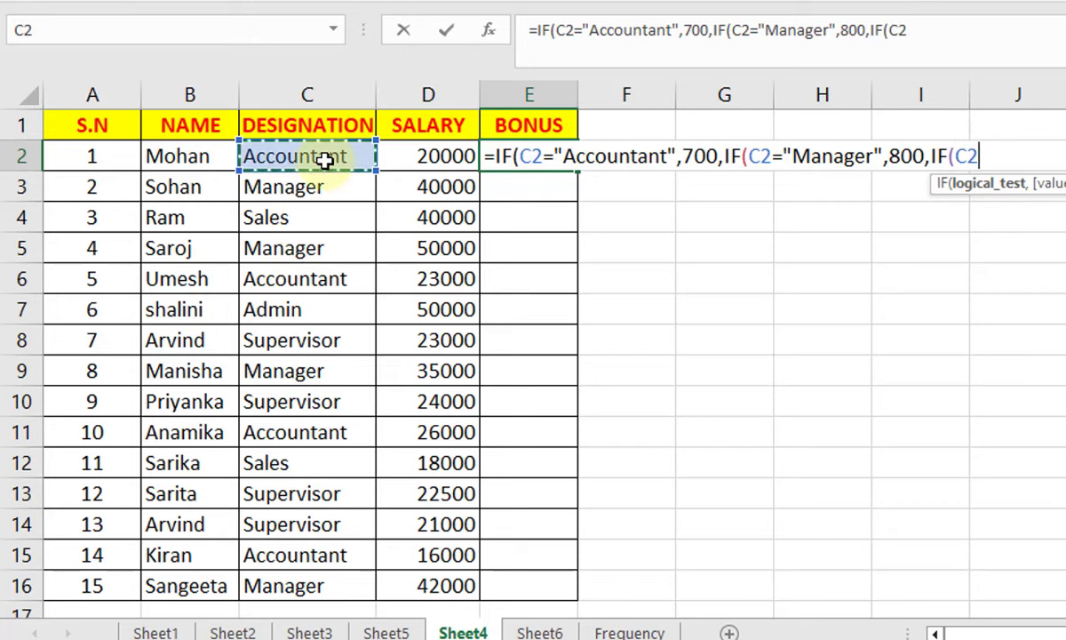
pyautogui.write('="')
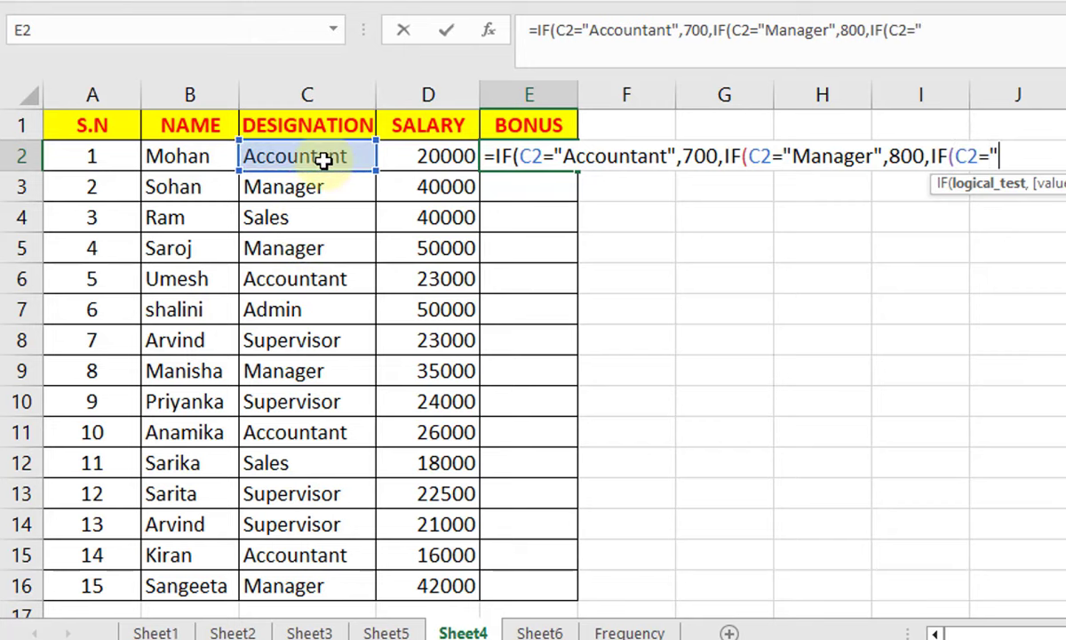
pyautogui.write('sales",')
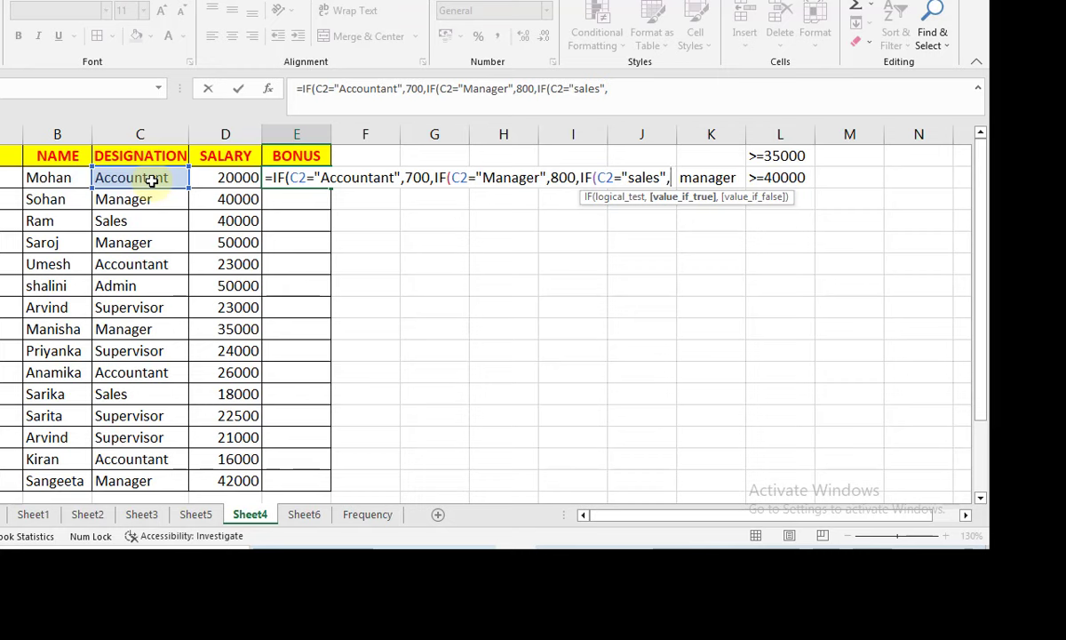
pyautogui.write('60')
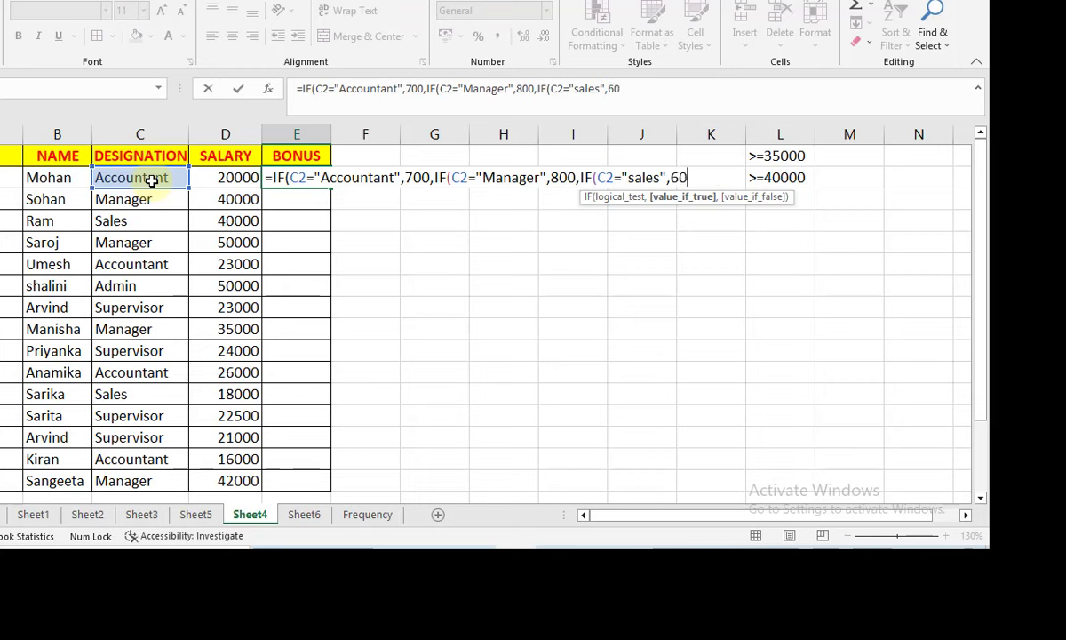
pyautogui.write('0,')
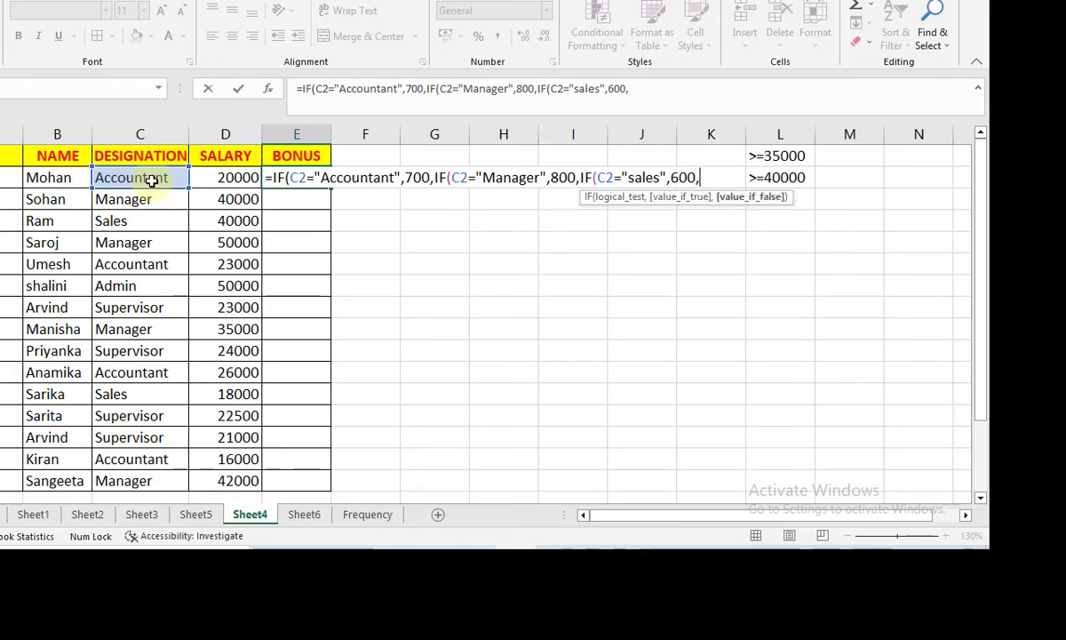
# - Nest a fourth IF in the E2 formula that tests C2="admin" and returns 1000
pyautogui.write('i')
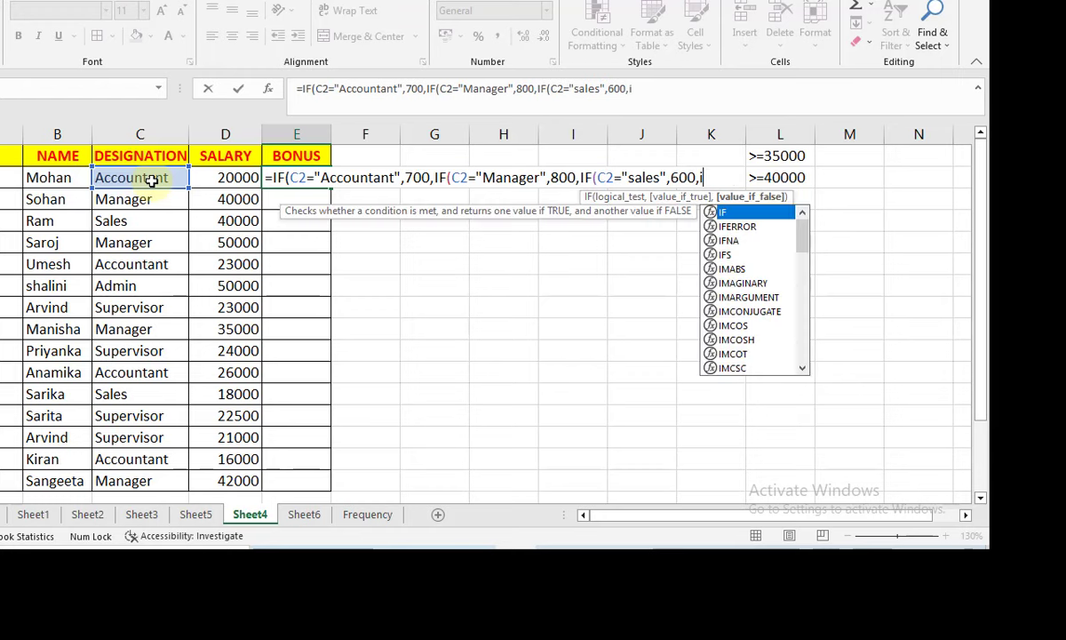
pyautogui.write('f')
pyautogui.press('Tab')
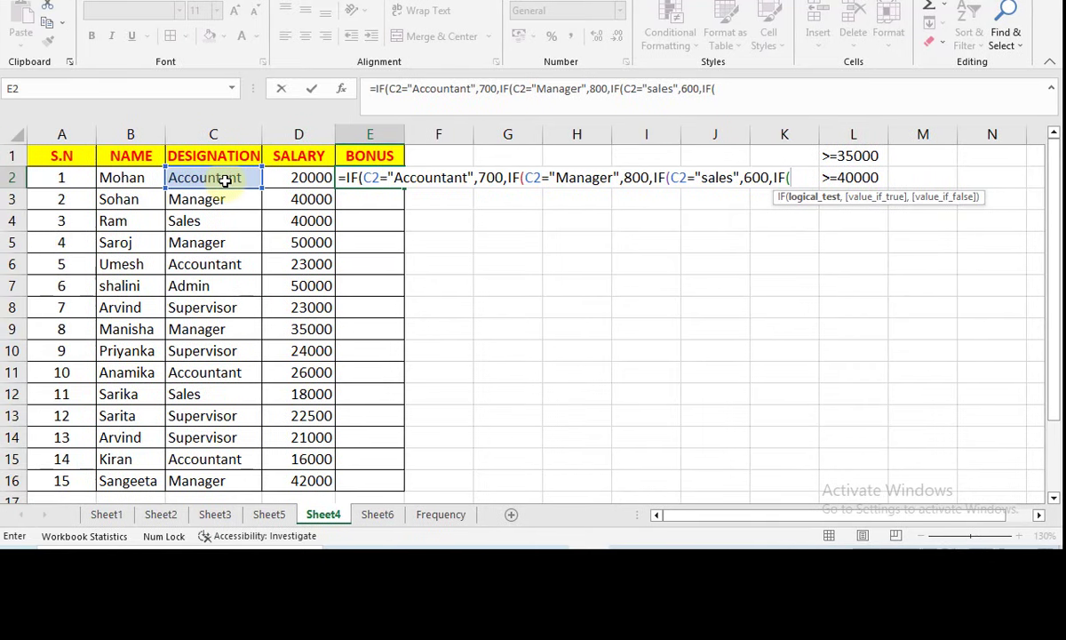
pyautogui.click(211, 179)
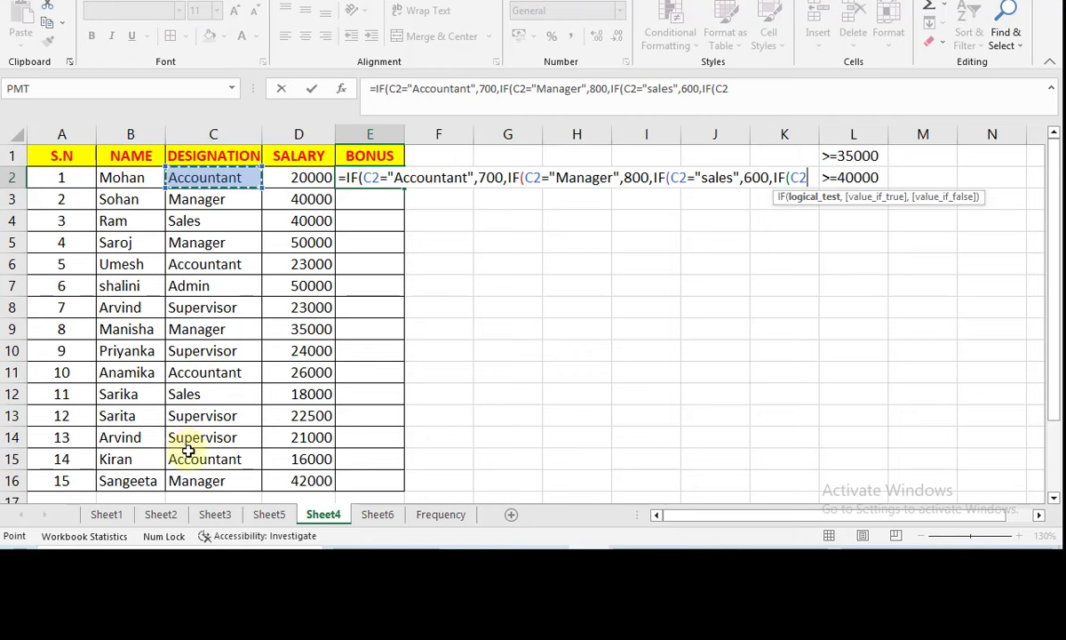
pyautogui.write('=')
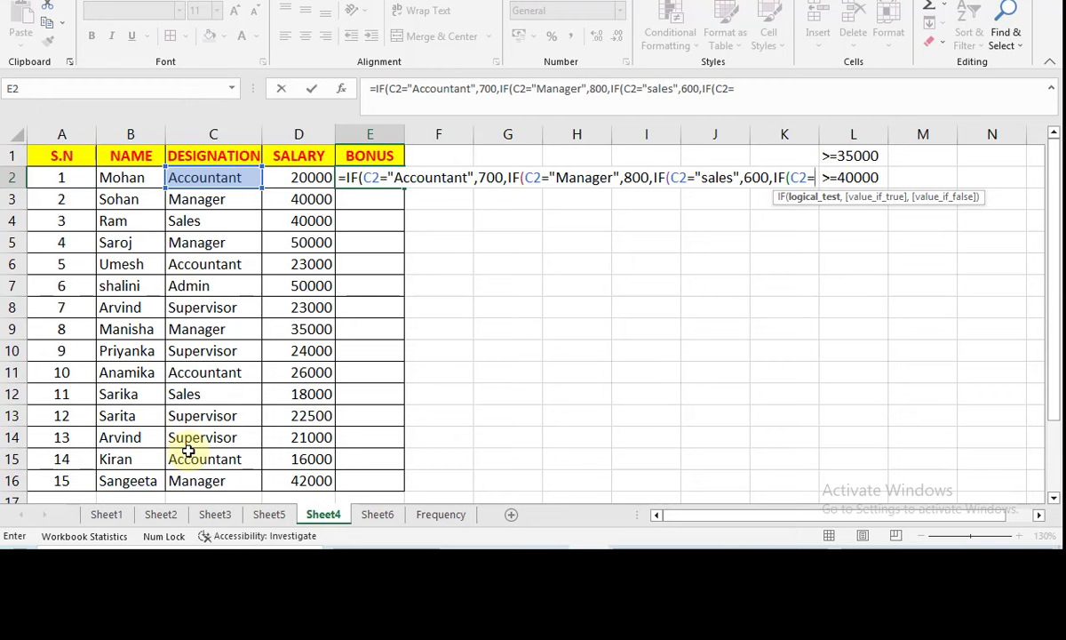
pyautogui.write('"admin",')
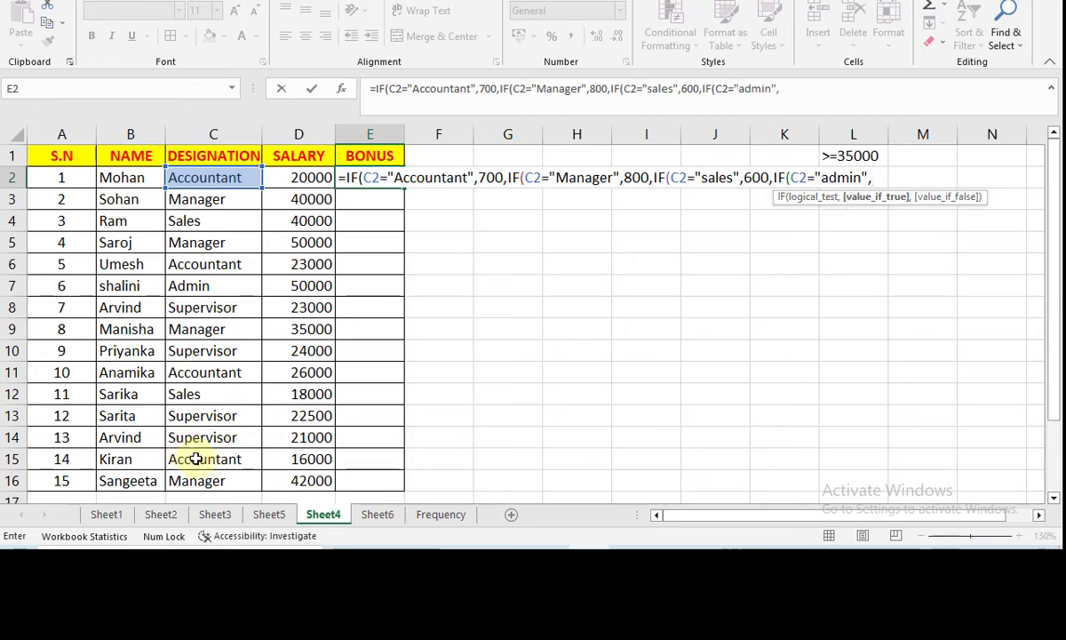
pyautogui.write('1000,')
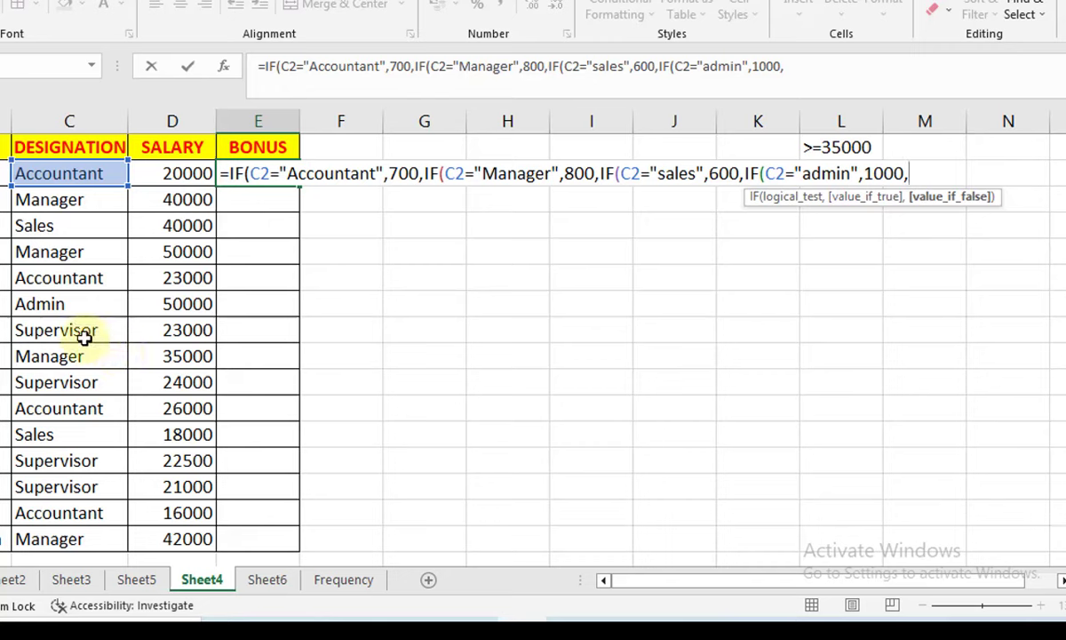
# - Finish the nested IF formula in E2 with 500 for all other designations, and fill it down to E16
pyautogui.write('500')
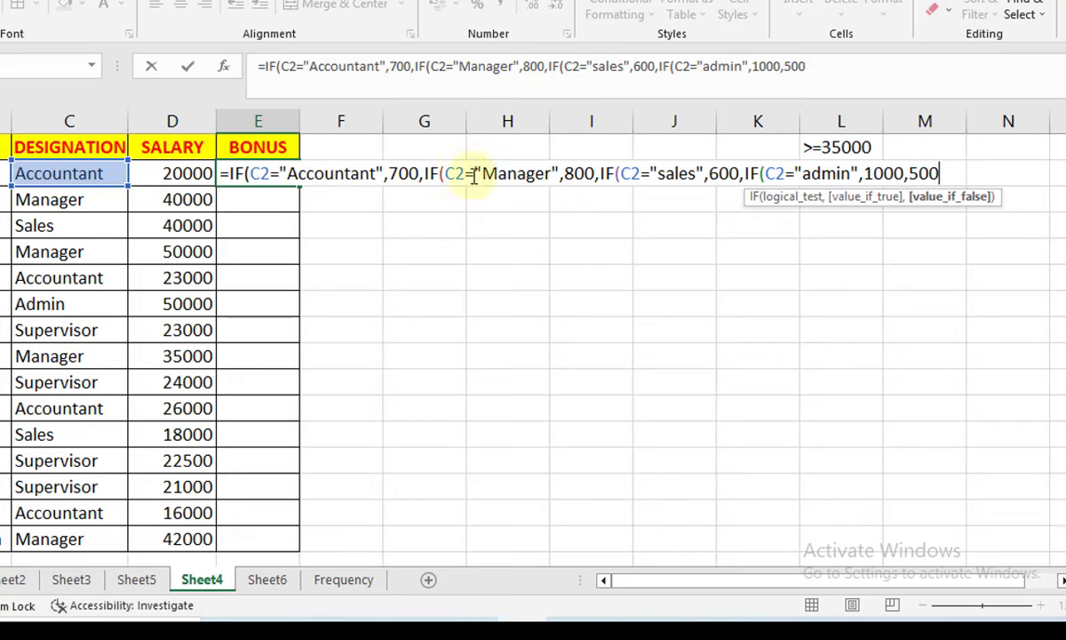
pyautogui.write('))')
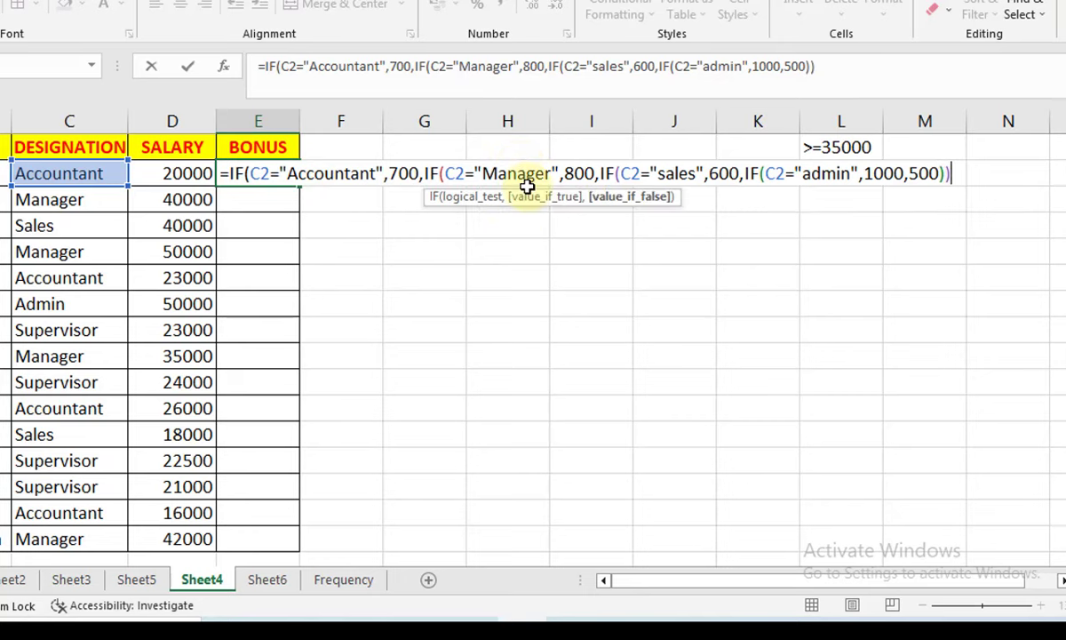
pyautogui.write(')')
pyautogui.press('Return')
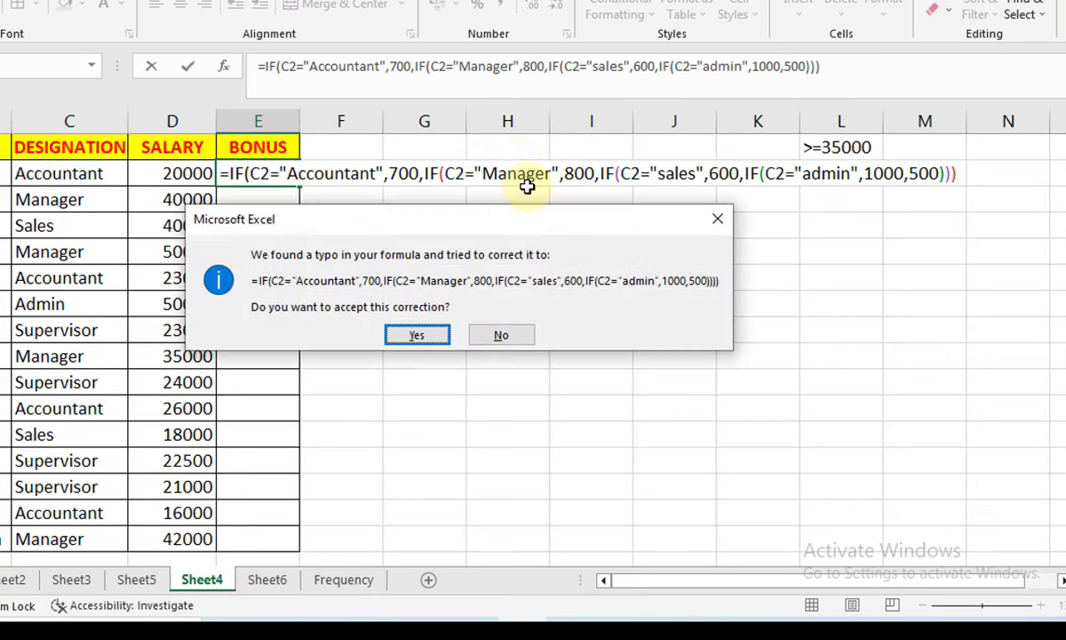
pyautogui.press('Return')
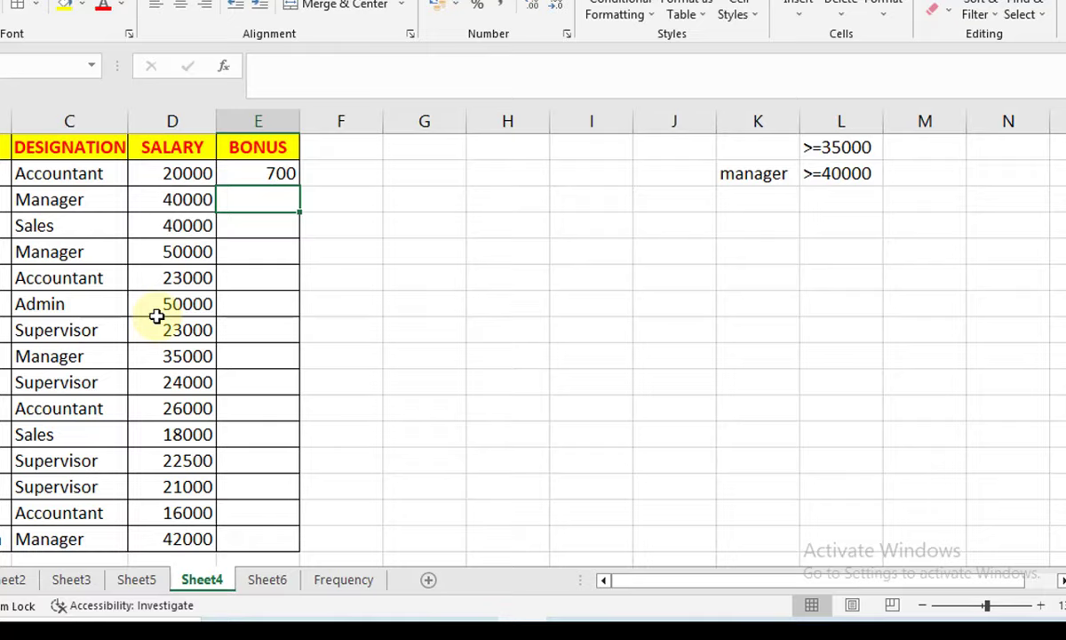
pyautogui.click(277, 174)
pyautogui.doubleClick(301, 183)
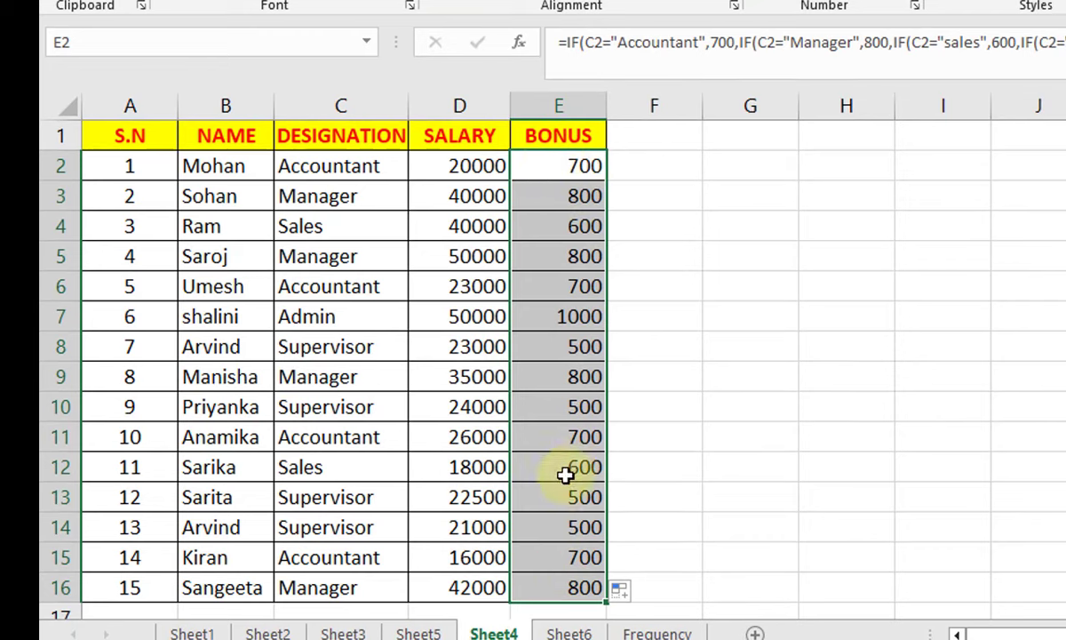
pyautogui.click(570, 225)
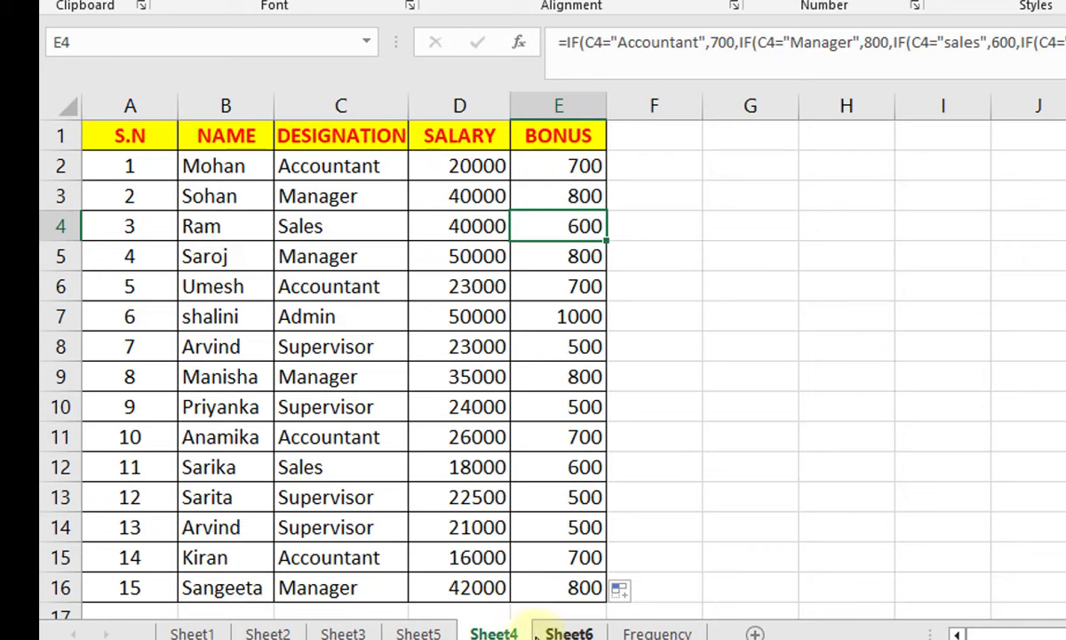
# - Switch to Sheet6 and apply all borders to the table range B1:E16
pyautogui.click(565, 633)
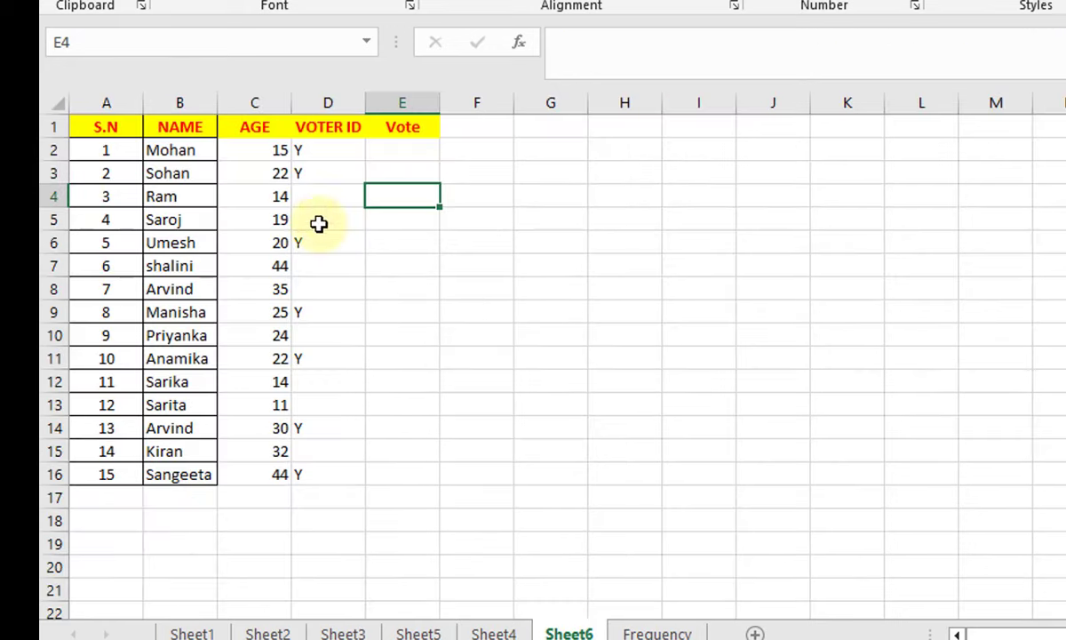
pyautogui.click(403, 147)
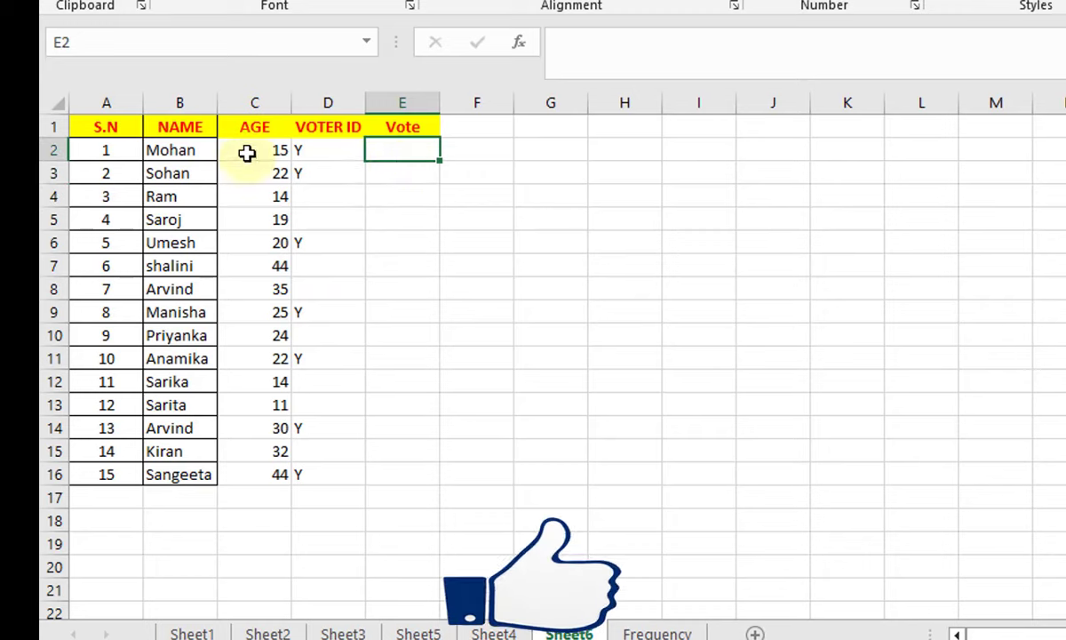
pyautogui.moveTo(227, 146); pyautogui.dragTo(313, 241)
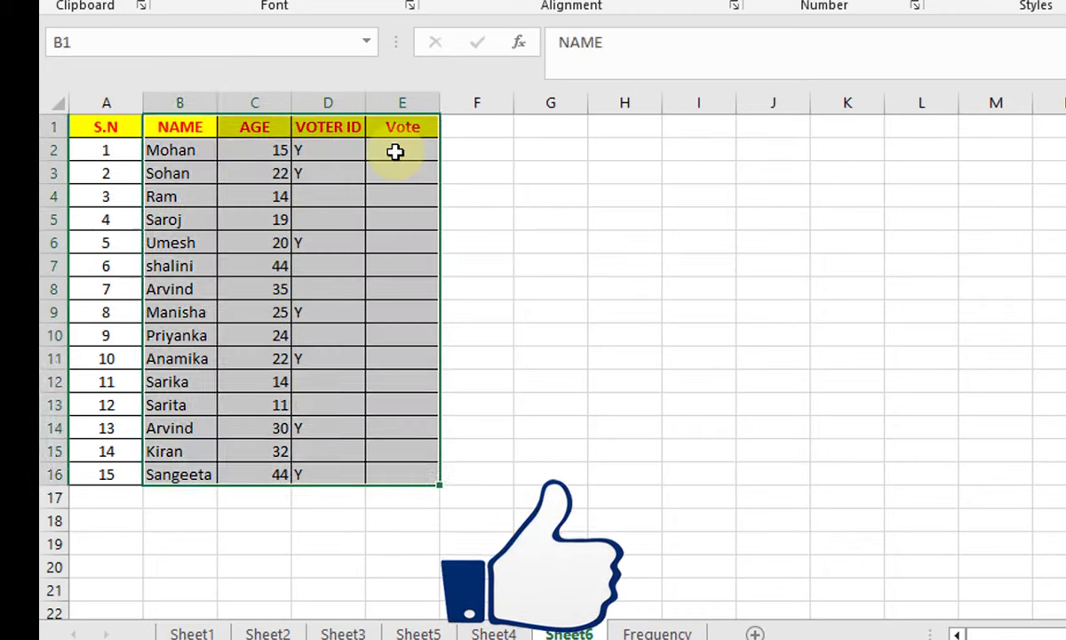
pyautogui.click(396, 152)
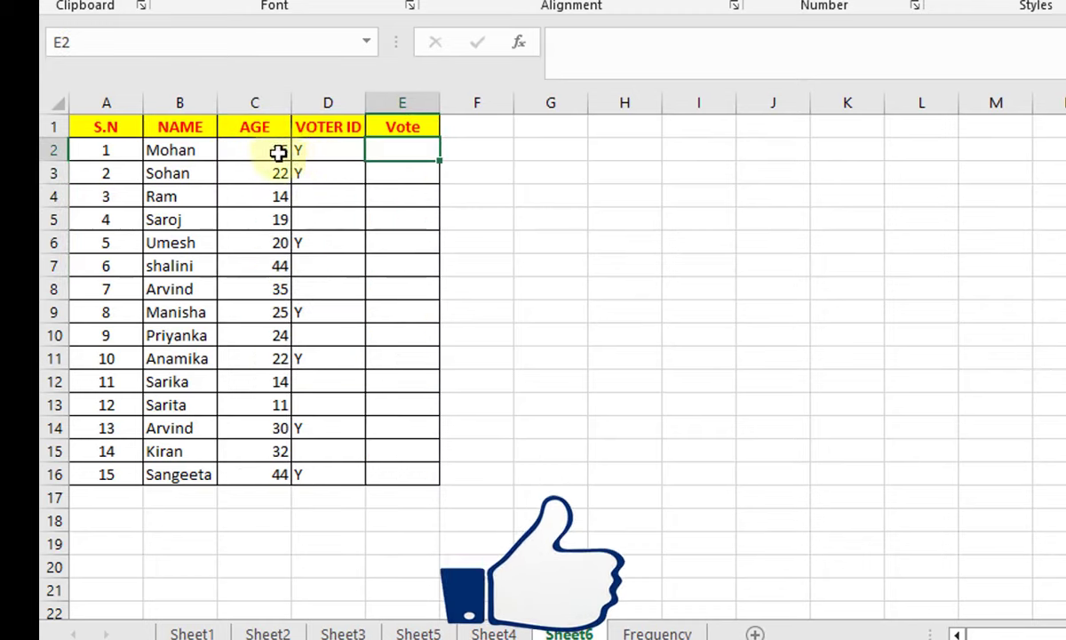
# - Review the AGE and VOTER ID columns and change the header in D1 to ADHAR
pyautogui.moveTo(261, 147); pyautogui.dragTo(262, 471)
pyautogui.click(327, 153)
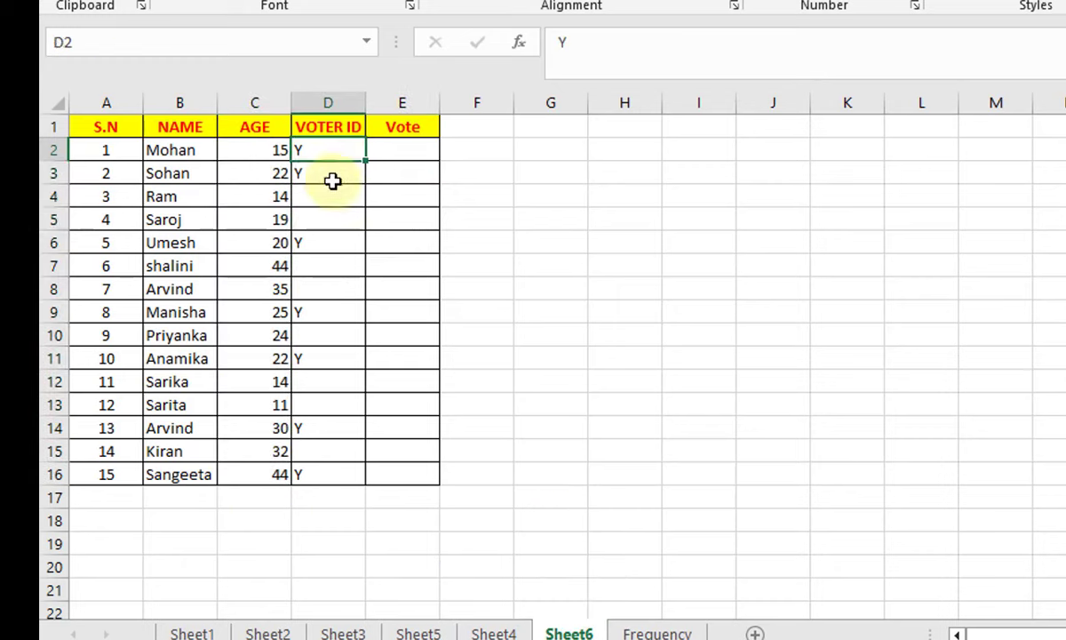
pyautogui.moveTo(332, 181); pyautogui.dragTo(317, 473)
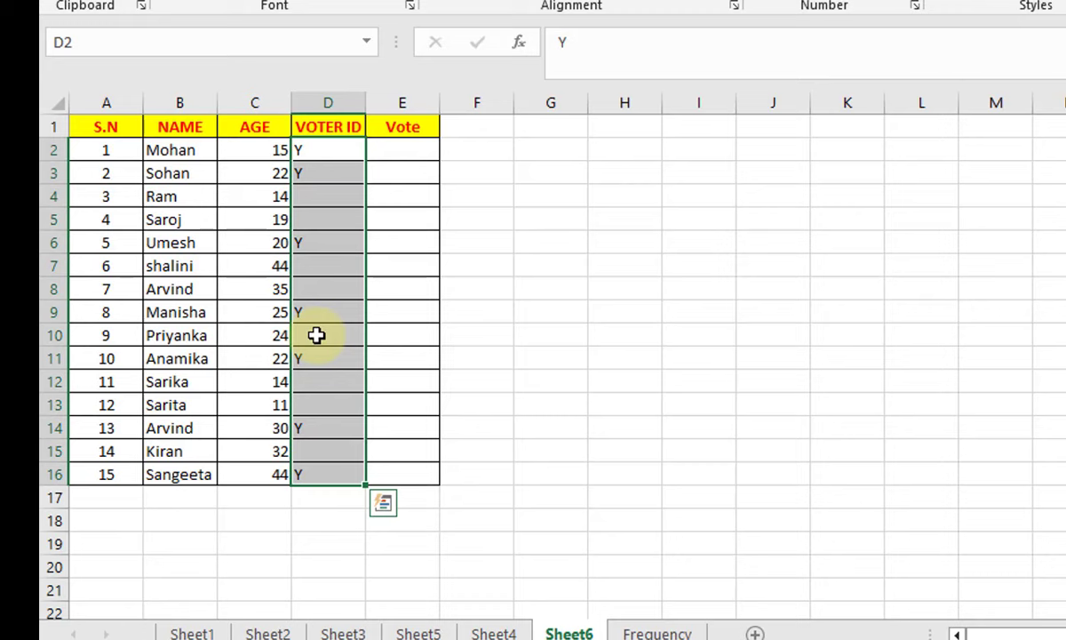
pyautogui.click(311, 153)
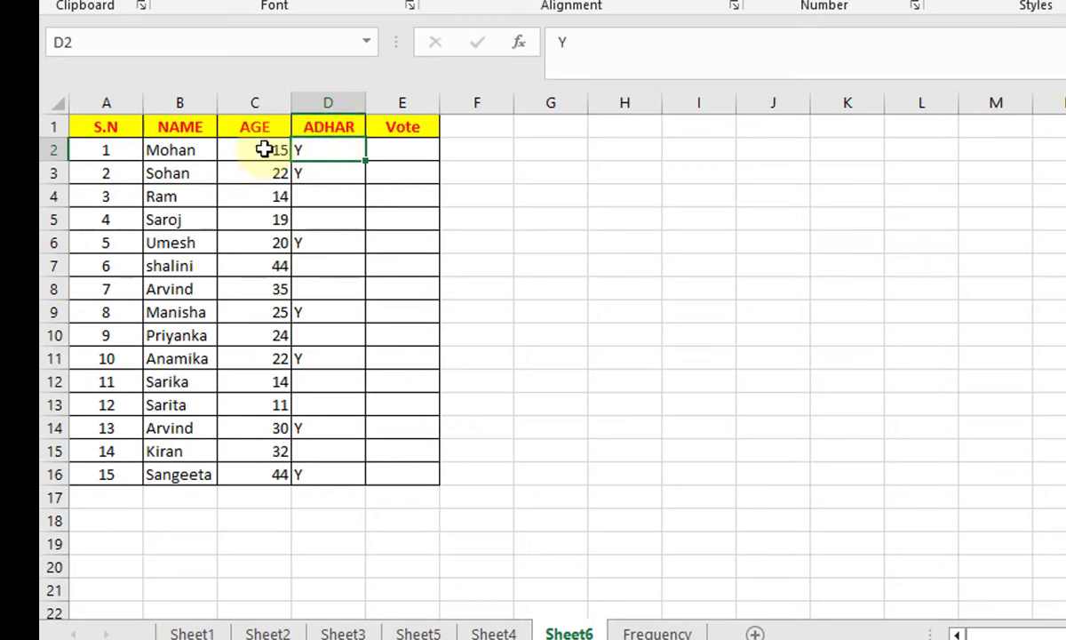
# - Start an IF formula in the Vote cell E2 with an AND test whose first condition is C2>=18
pyautogui.click(409, 147)
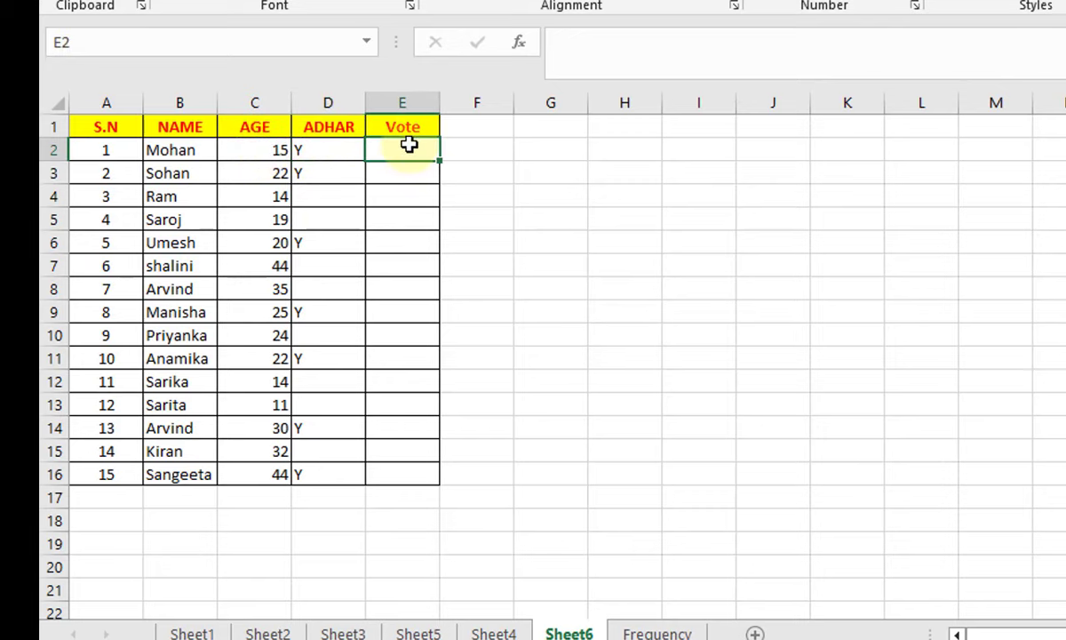
pyautogui.write('=')
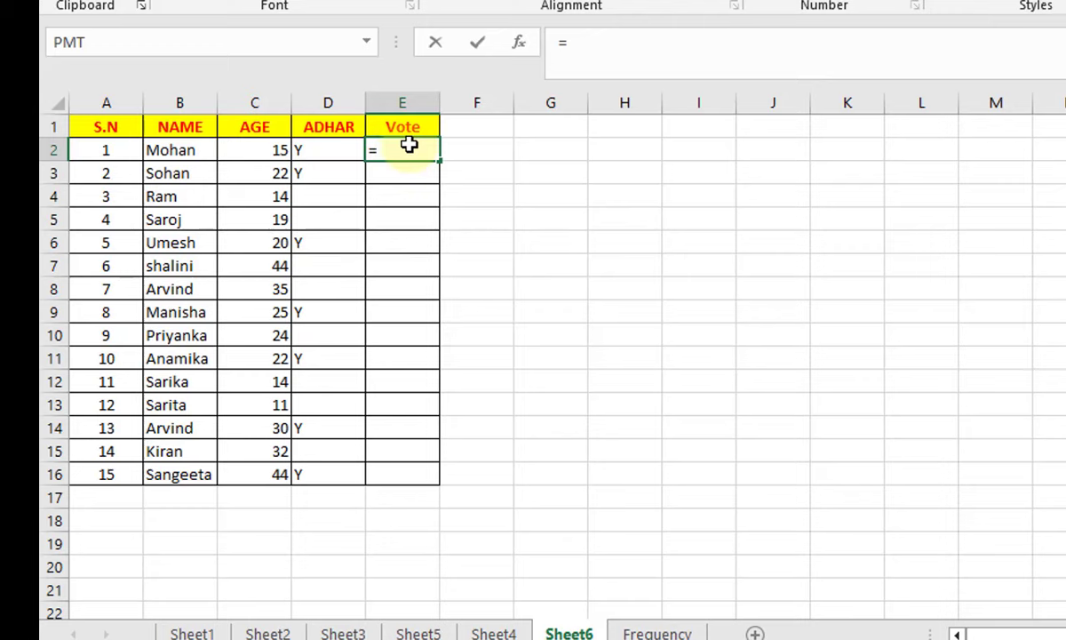
pyautogui.write('I')
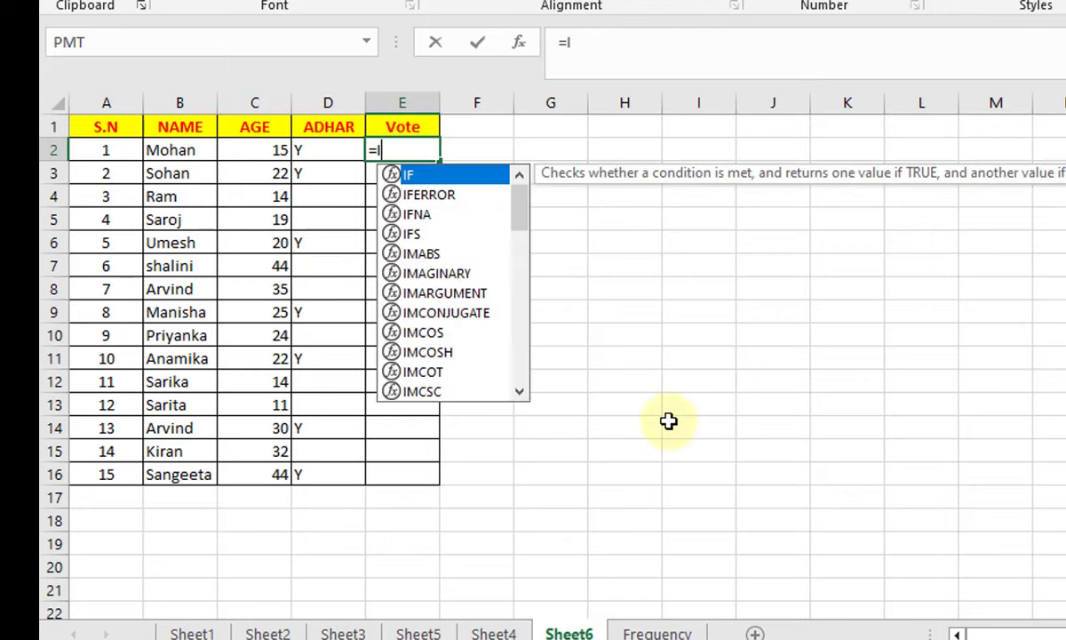
pyautogui.write('F(')
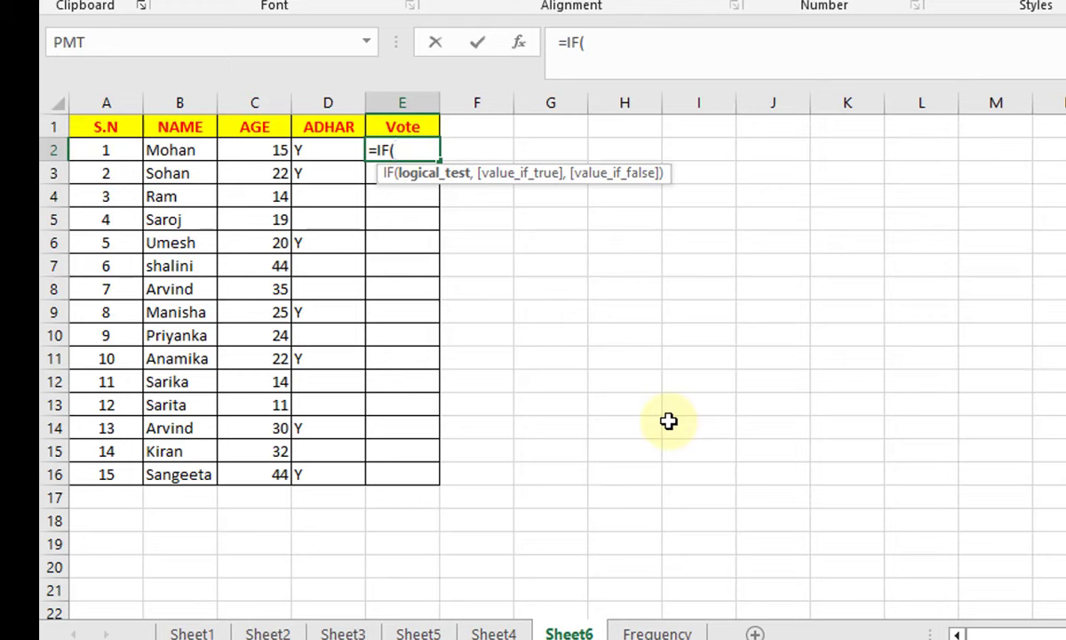
pyautogui.write('AND')
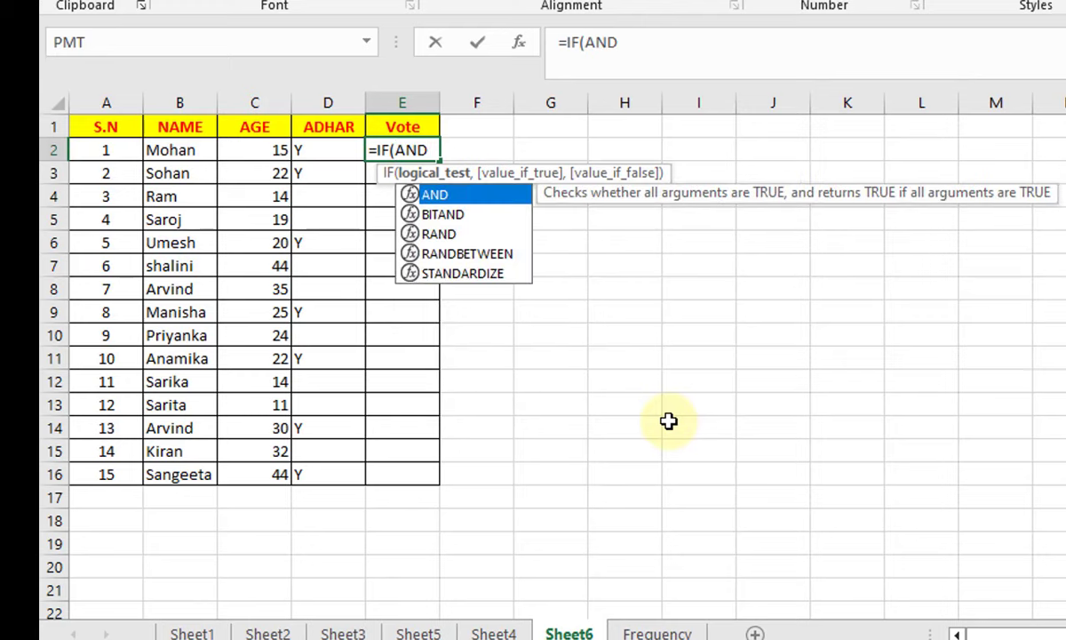
pyautogui.write('(')
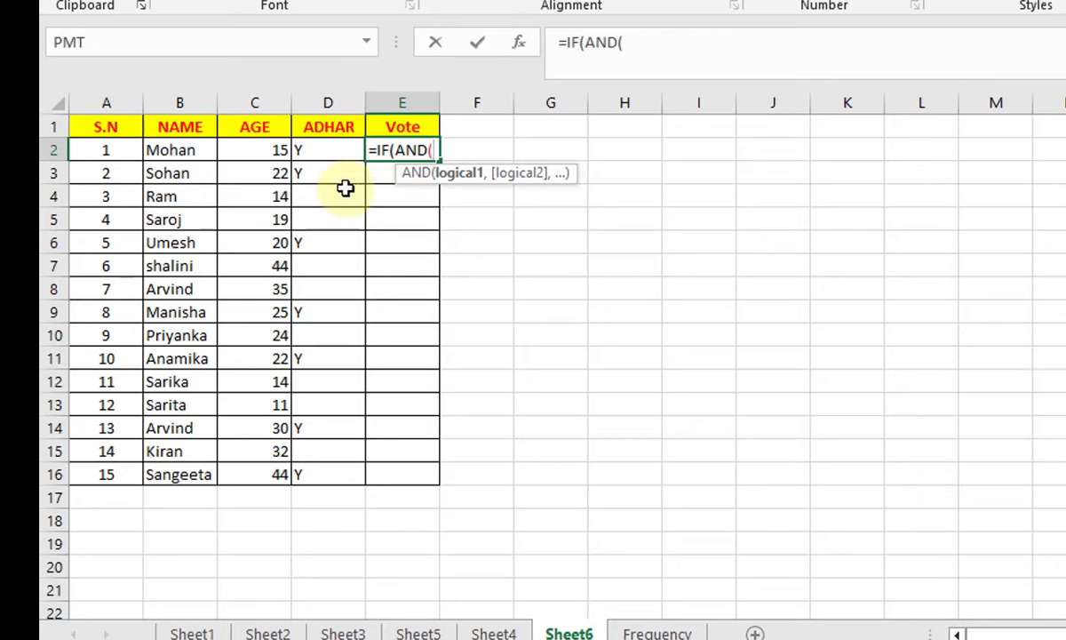
pyautogui.click(262, 150)
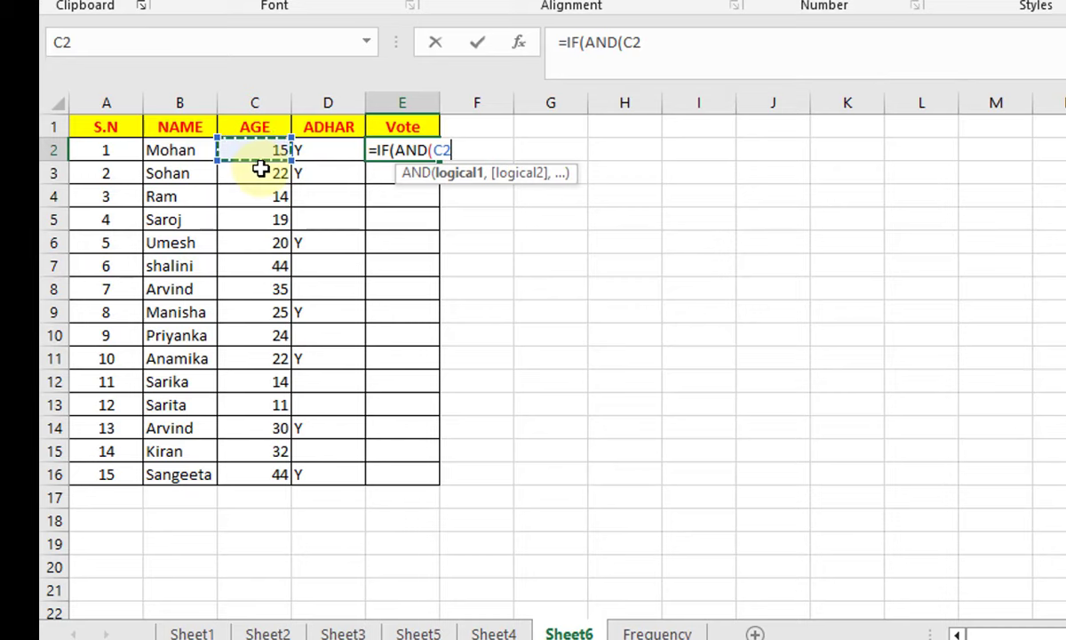
pyautogui.write('>=18')
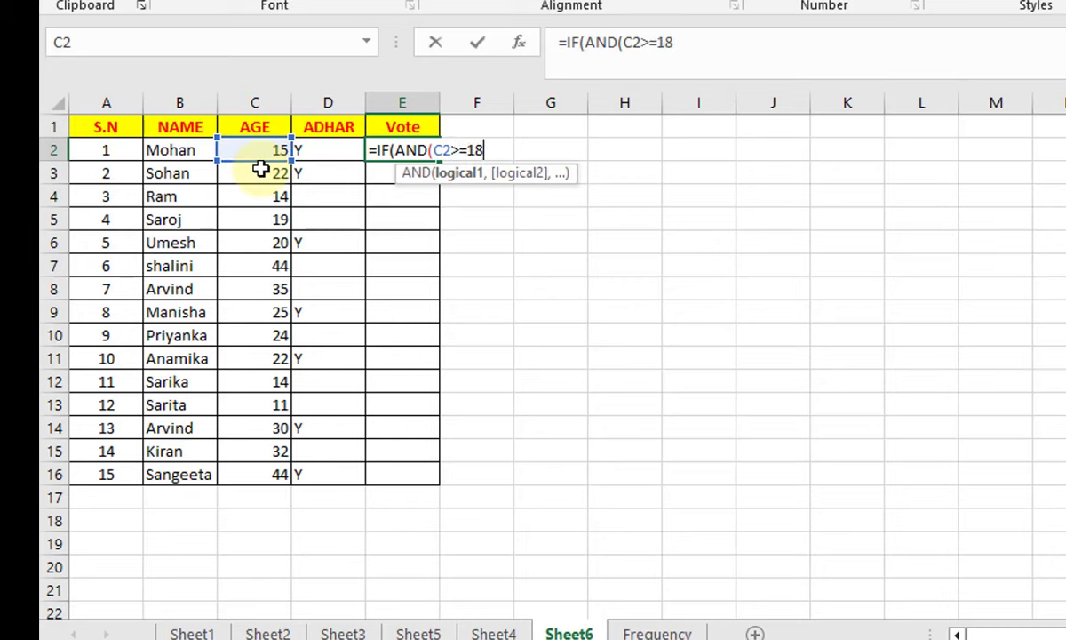
pyautogui.write(',')
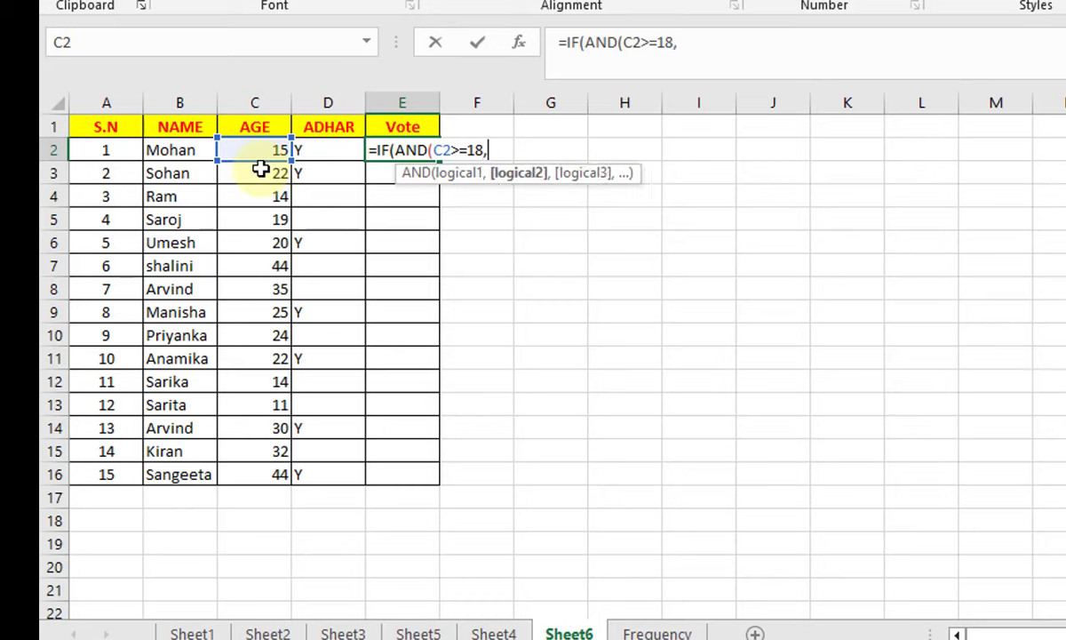
# - Add D2="y" as the second condition in the E2 formula and close the AND test
pyautogui.click(318, 150)
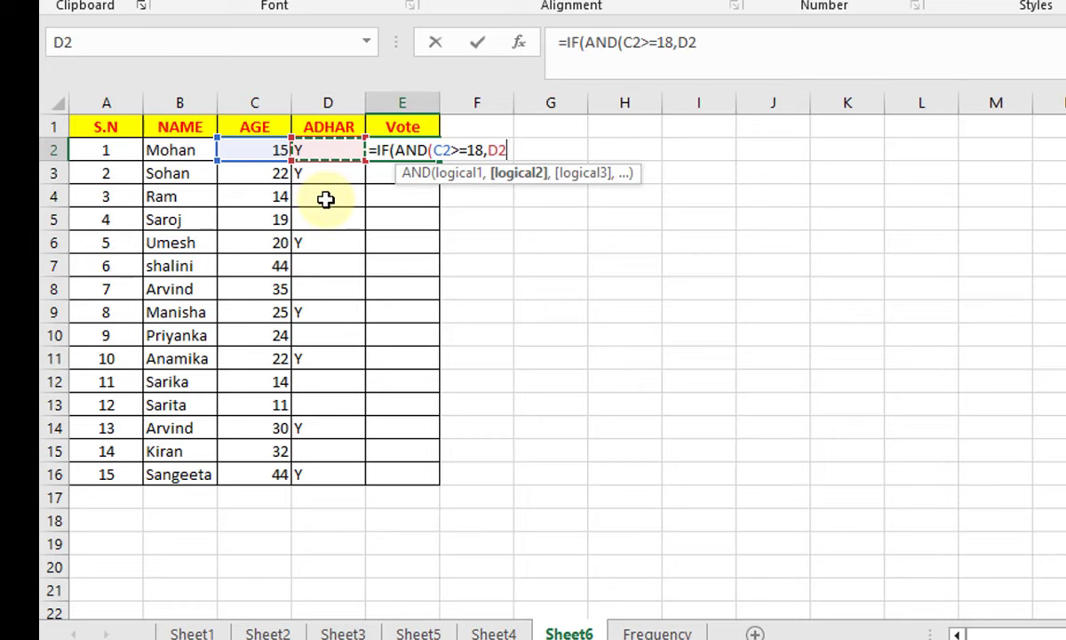
pyautogui.write('=')
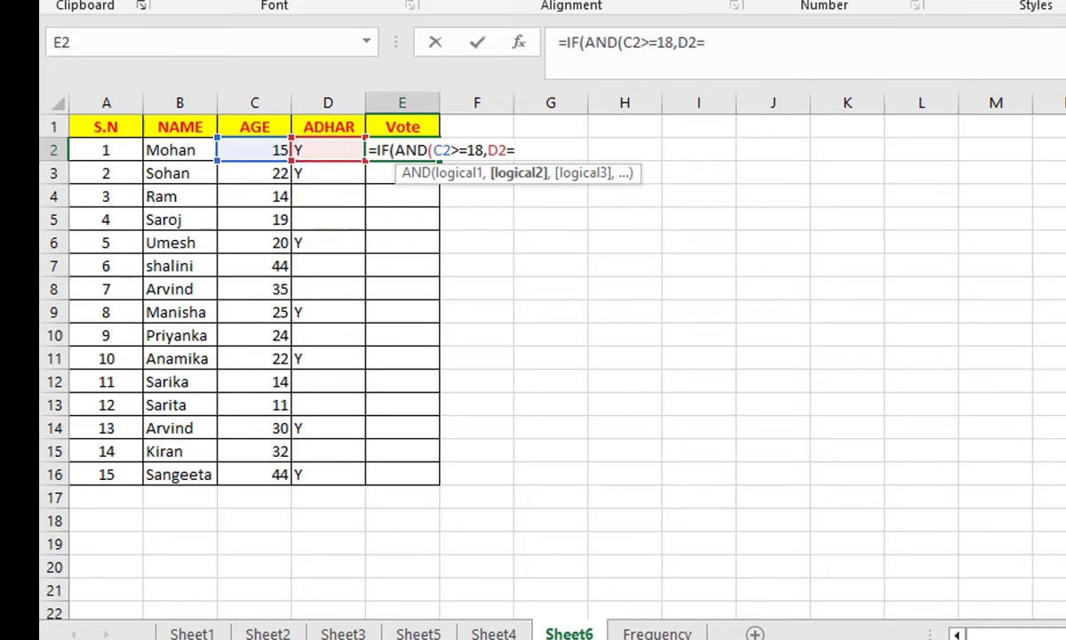
pyautogui.write('"y")')
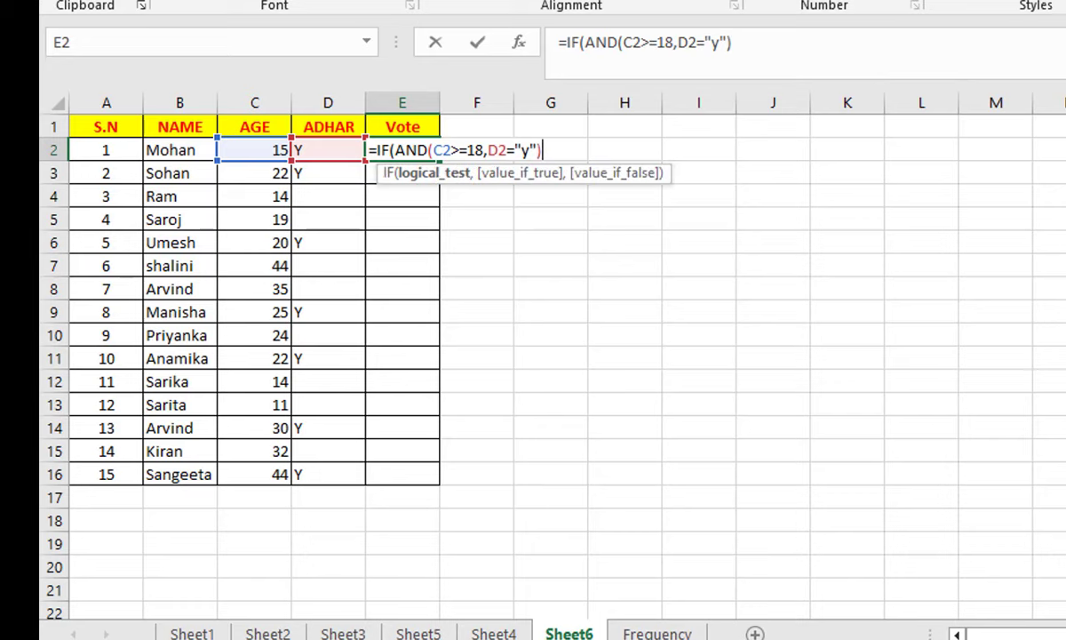
pyautogui.write(',')
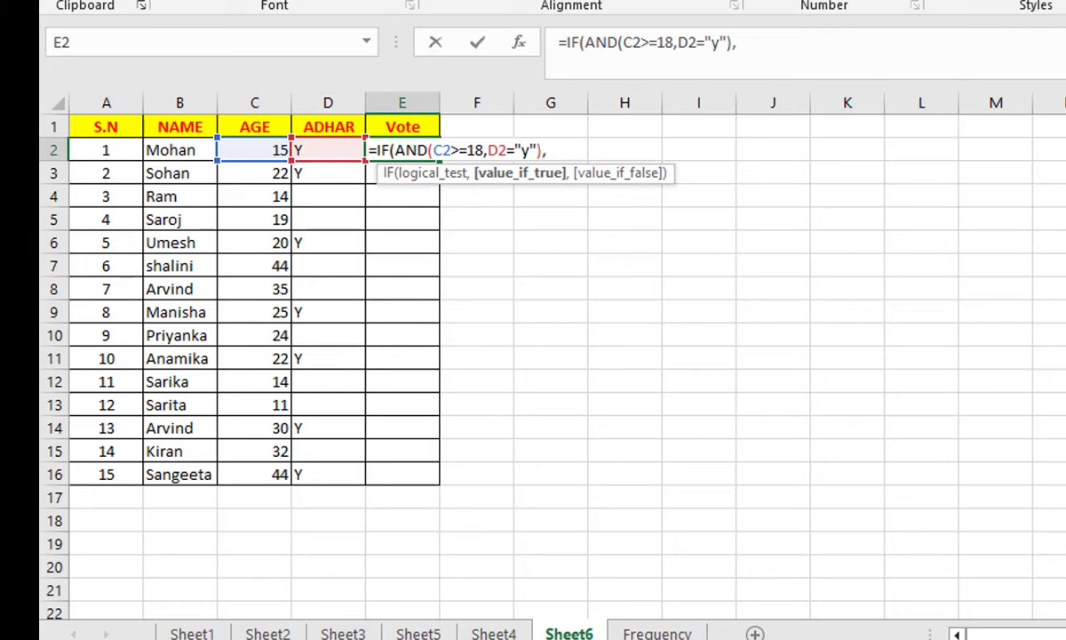
# - Complete the E2 formula with "YES" if true and "NO" if false, and fill it down to E16
pyautogui.write('"YES"')
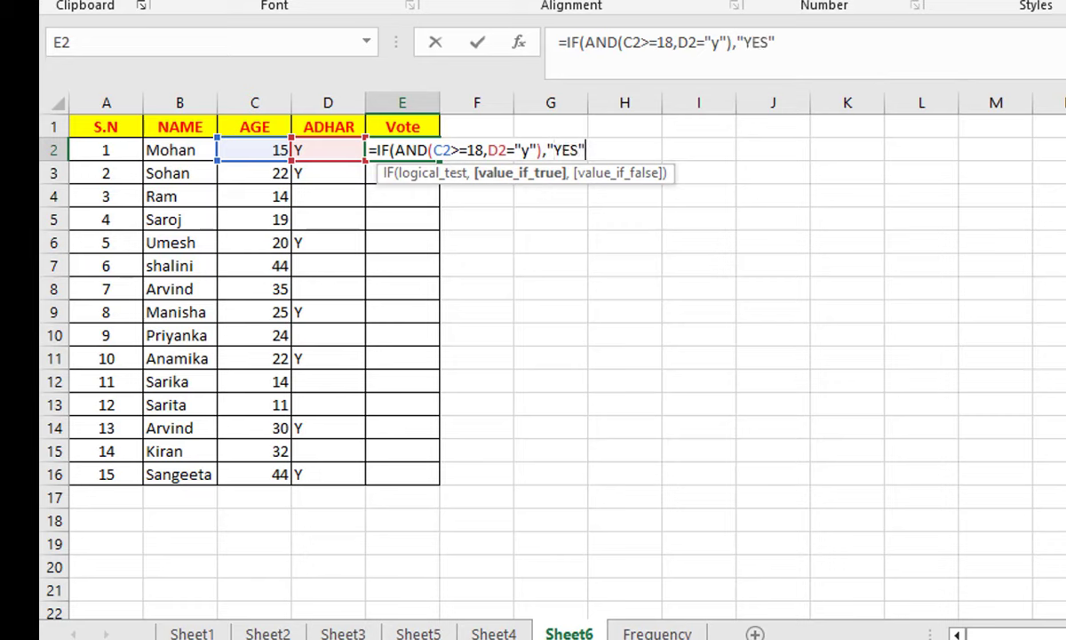
pyautogui.write(',"N')
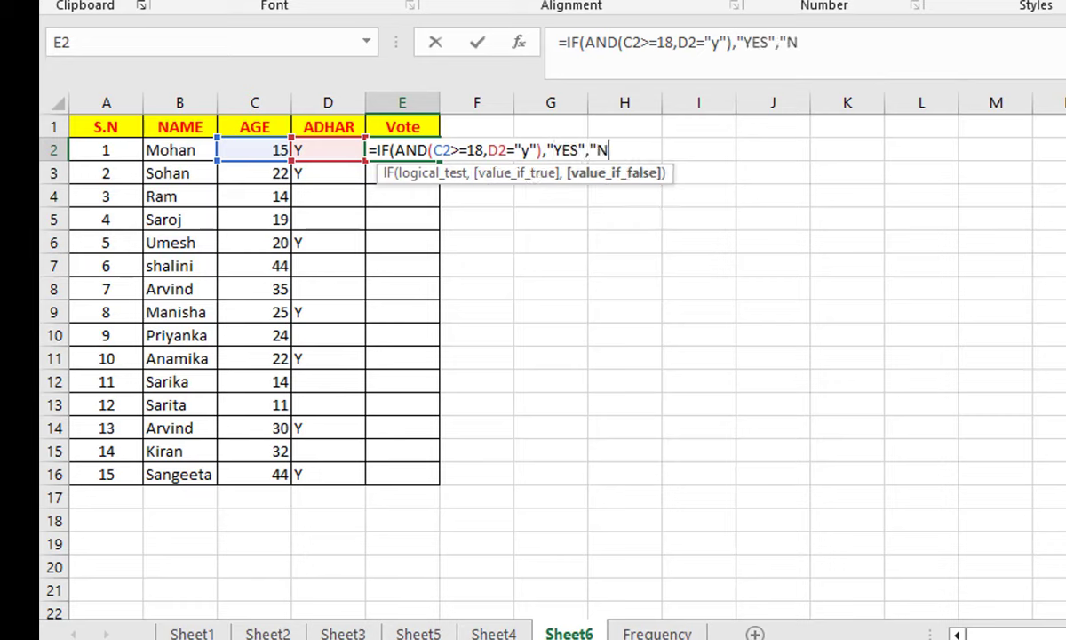
pyautogui.write('O"')
pyautogui.press('Return')
pyautogui.press('Return')
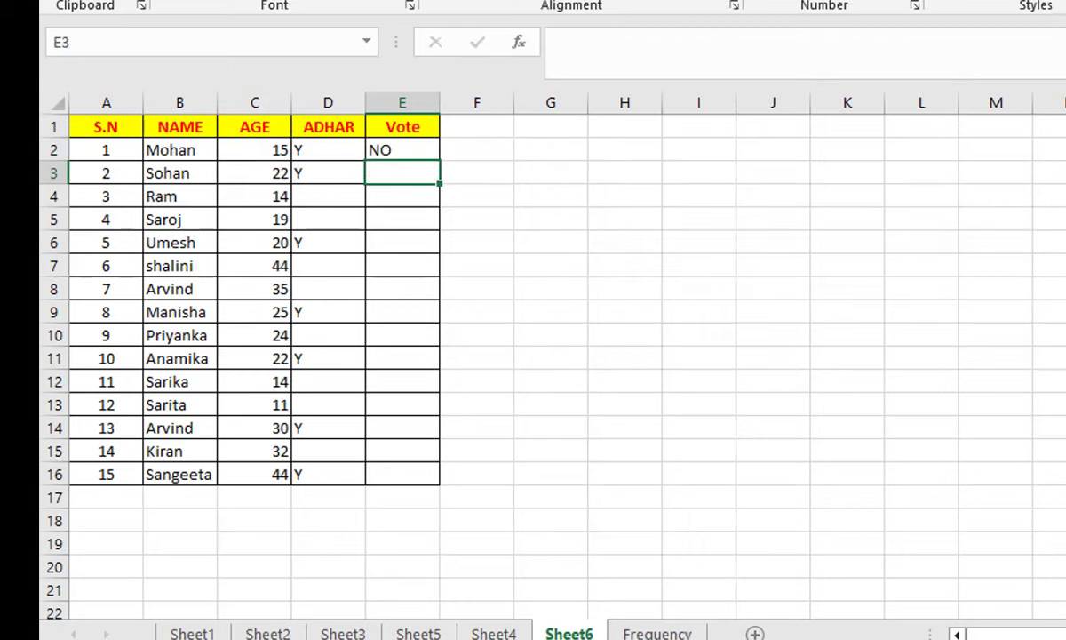
pyautogui.click(407, 155)
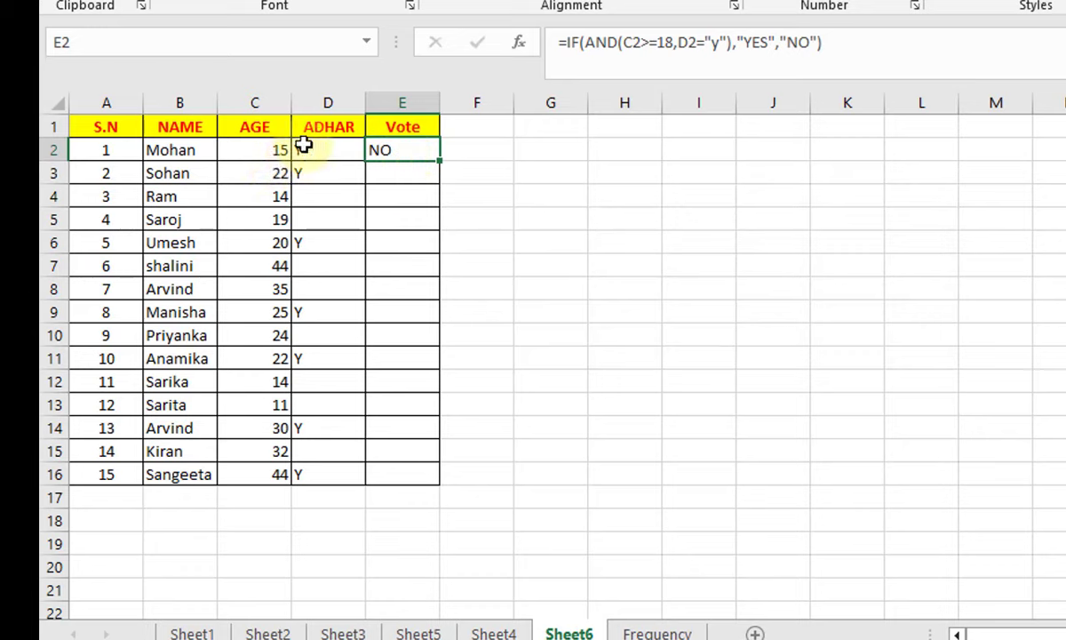
pyautogui.doubleClick(440, 164)
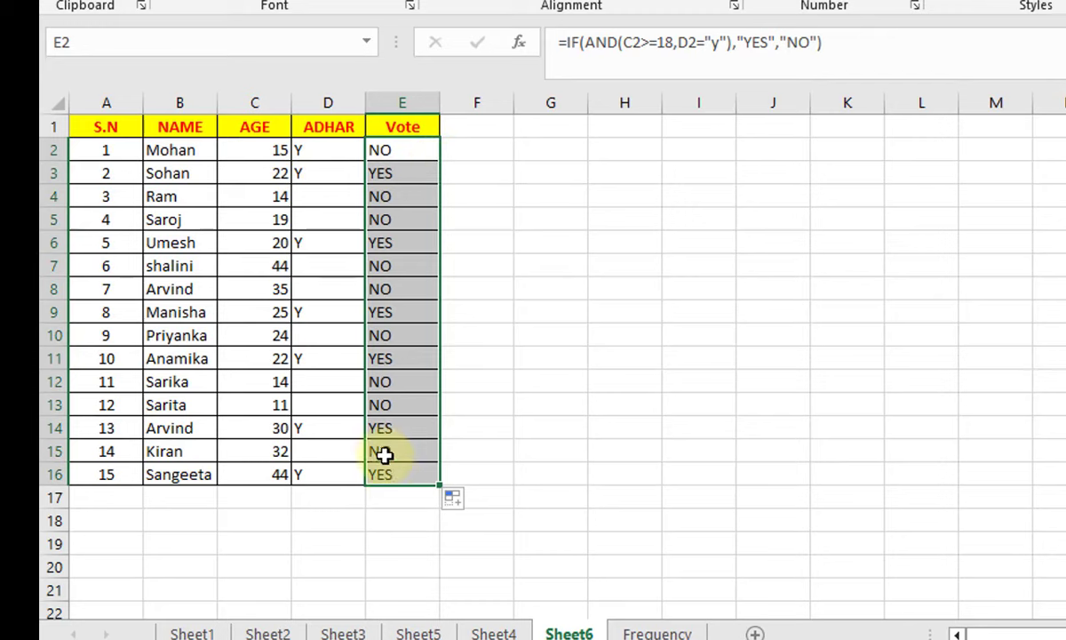
# - Compare the AGE and ADHAR entries with the Vote results in rows 6 to 11
pyautogui.click(394, 345)
pyautogui.moveTo(266, 240); pyautogui.dragTo(409, 246)
pyautogui.moveTo(271, 267); pyautogui.dragTo(386, 310)
pyautogui.click(296, 311)
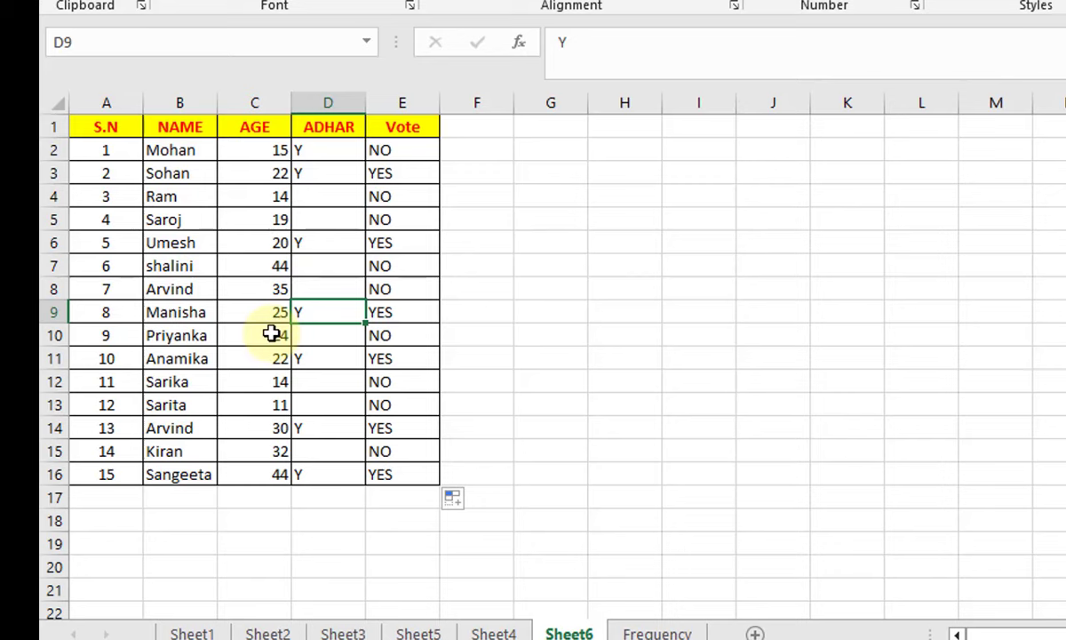
pyautogui.moveTo(264, 359); pyautogui.dragTo(385, 350)
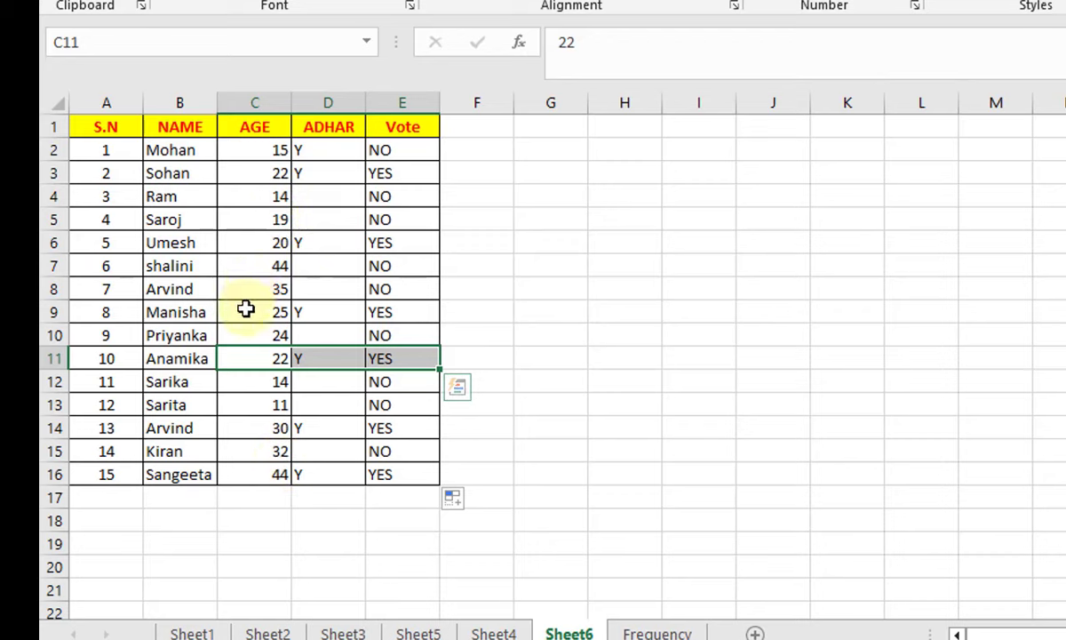
# - Enter Y in the ADHAR column for rows 4 and 7 to test the Vote formula
pyautogui.click(250, 198)
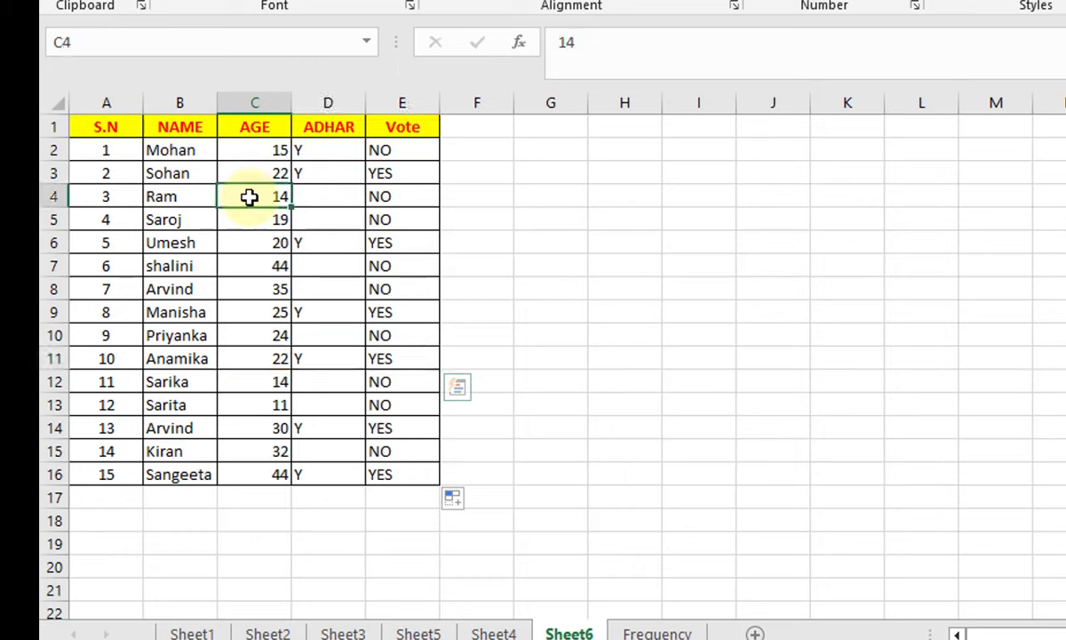
pyautogui.click(332, 199)
pyautogui.write('Y')
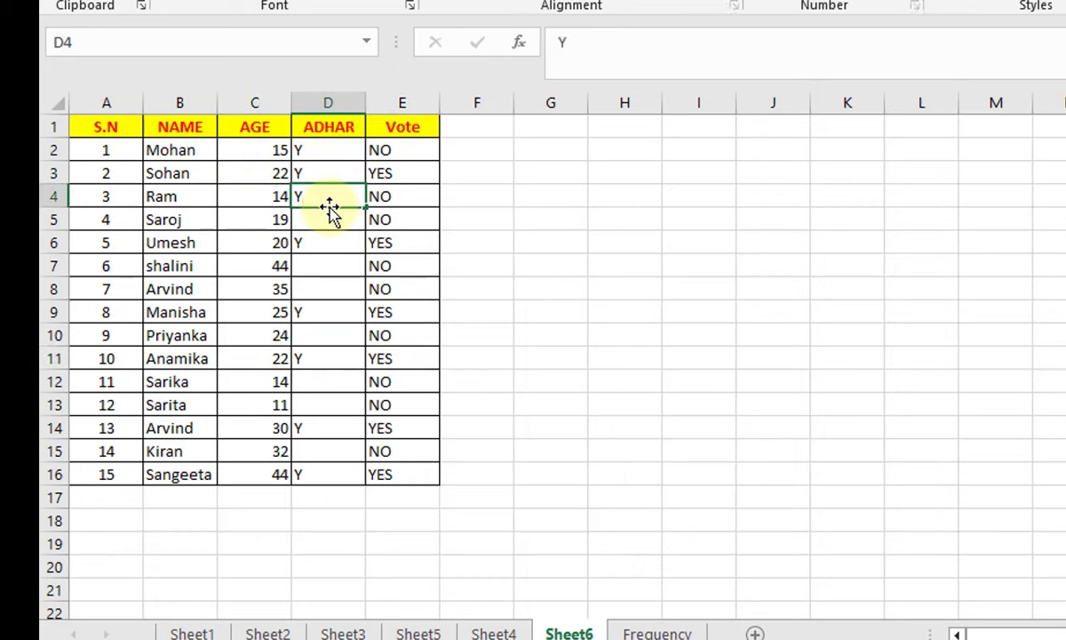
pyautogui.press('Return')
pyautogui.click(314, 275)
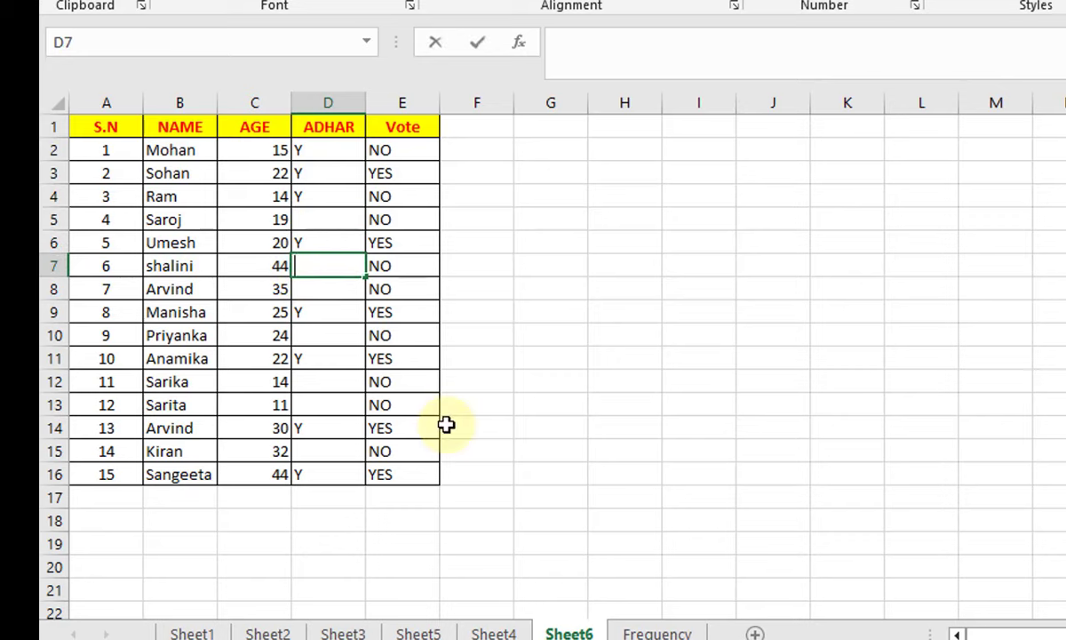
pyautogui.write('Y')
pyautogui.press('Return')
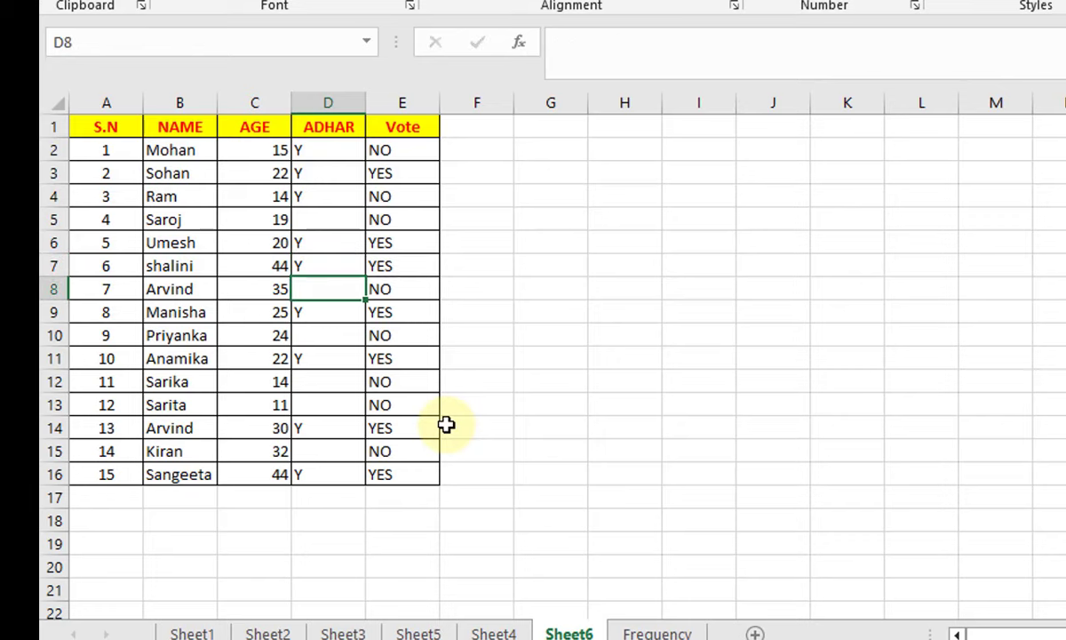
# - Check the Vote formula in E7 and switch to Sheet4
pyautogui.click(397, 270)
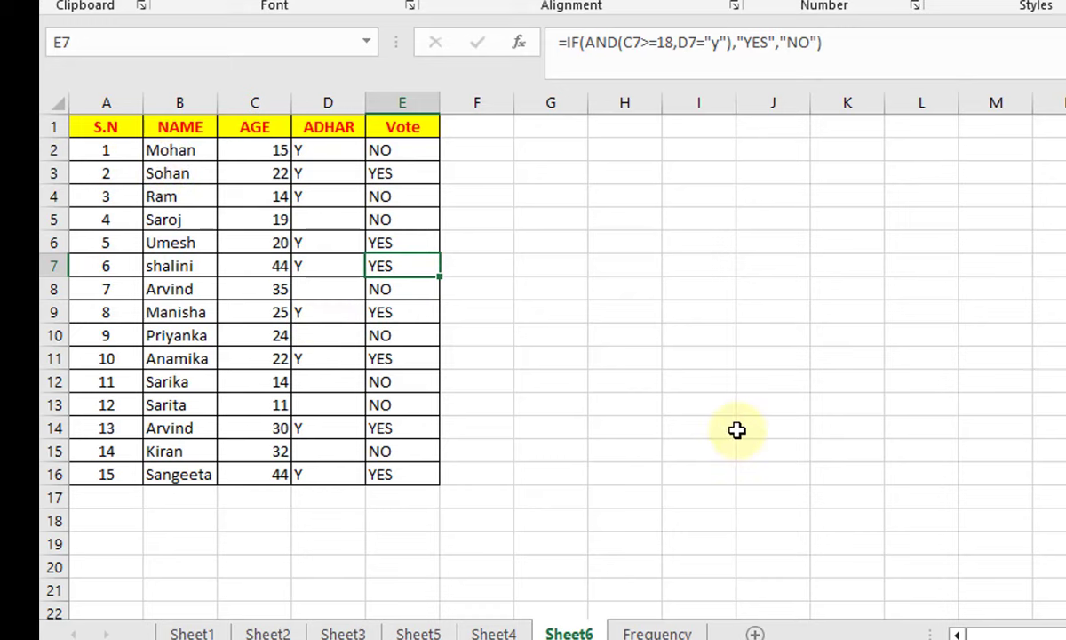
pyautogui.click(493, 632)
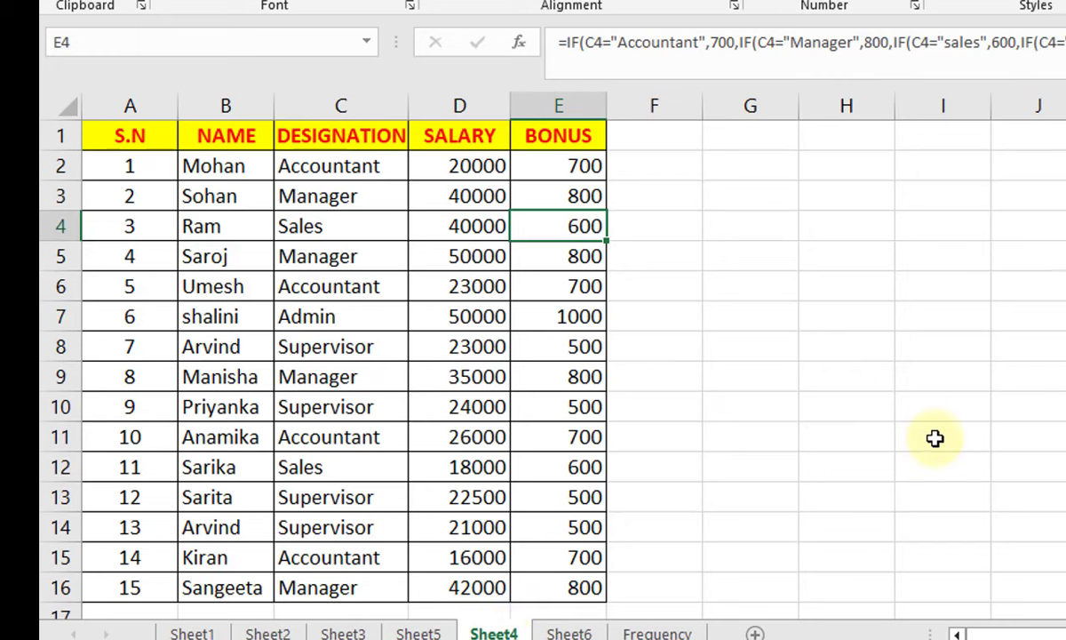